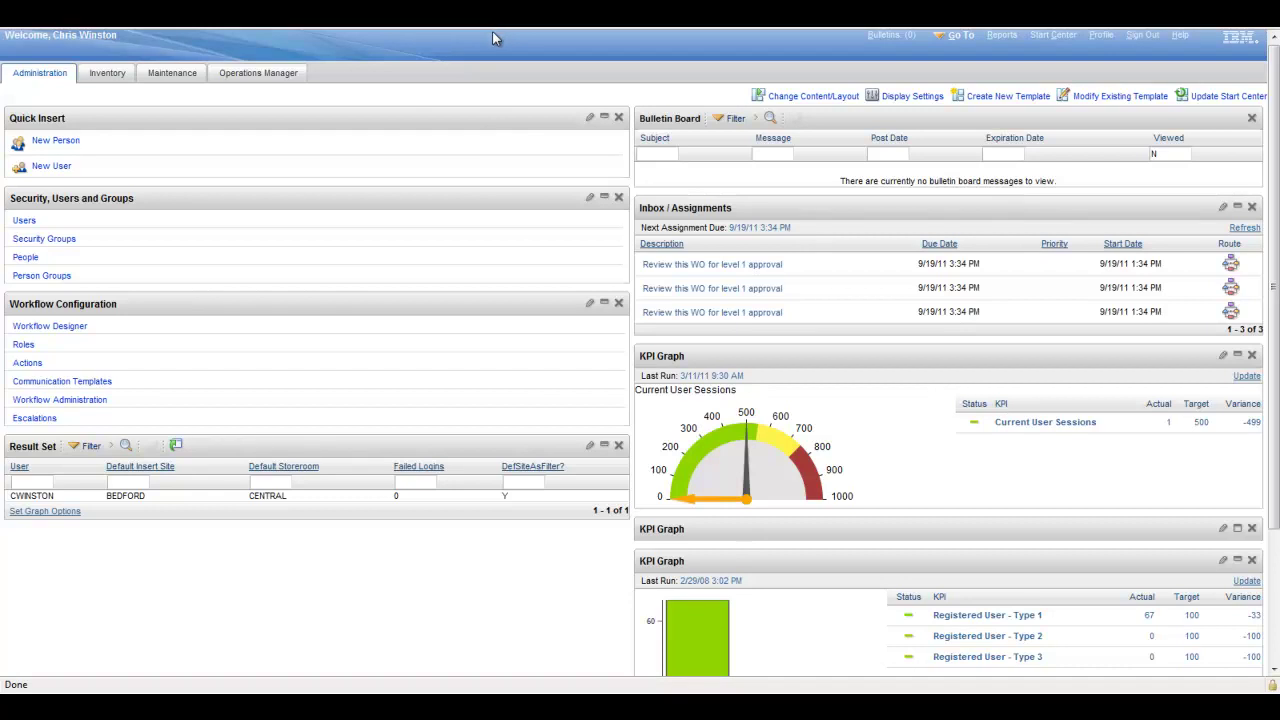
Step: Start a new user record, discard it unsaved, browse the user list, then return to the start center
{"action": "left_click", "coordinate": [50, 166]}
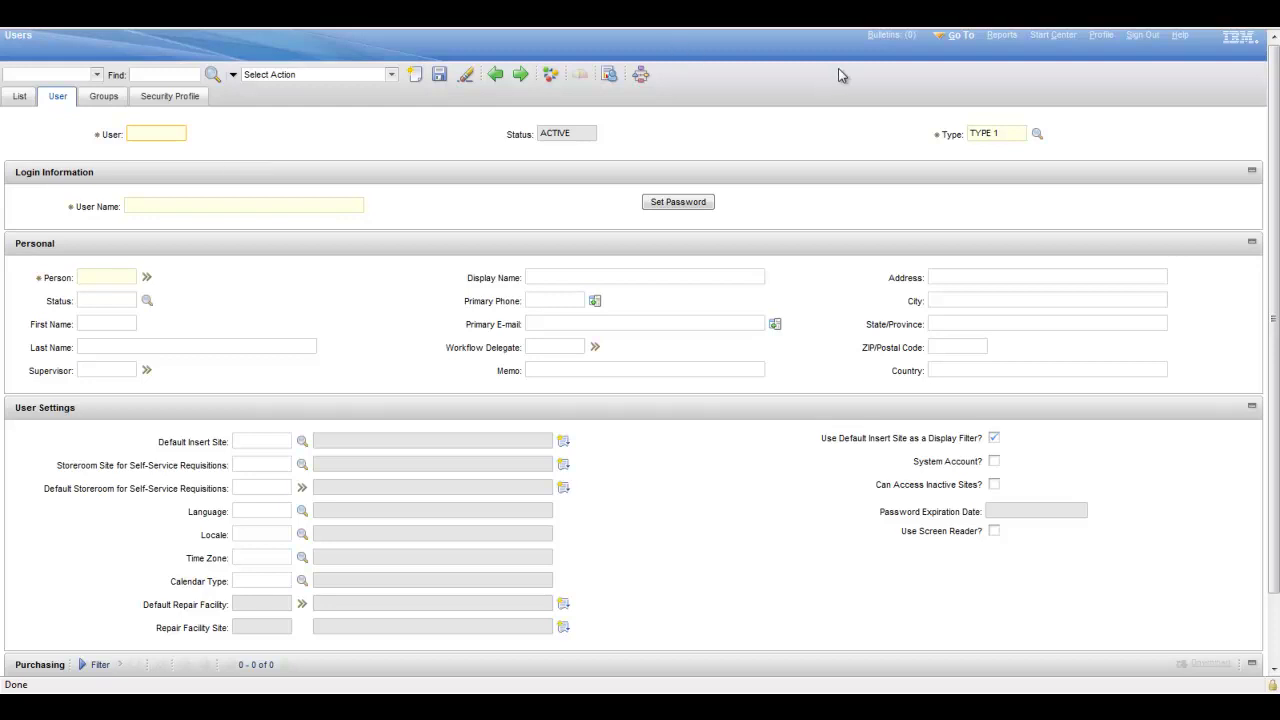
{"action": "left_click", "coordinate": [1053, 36]}
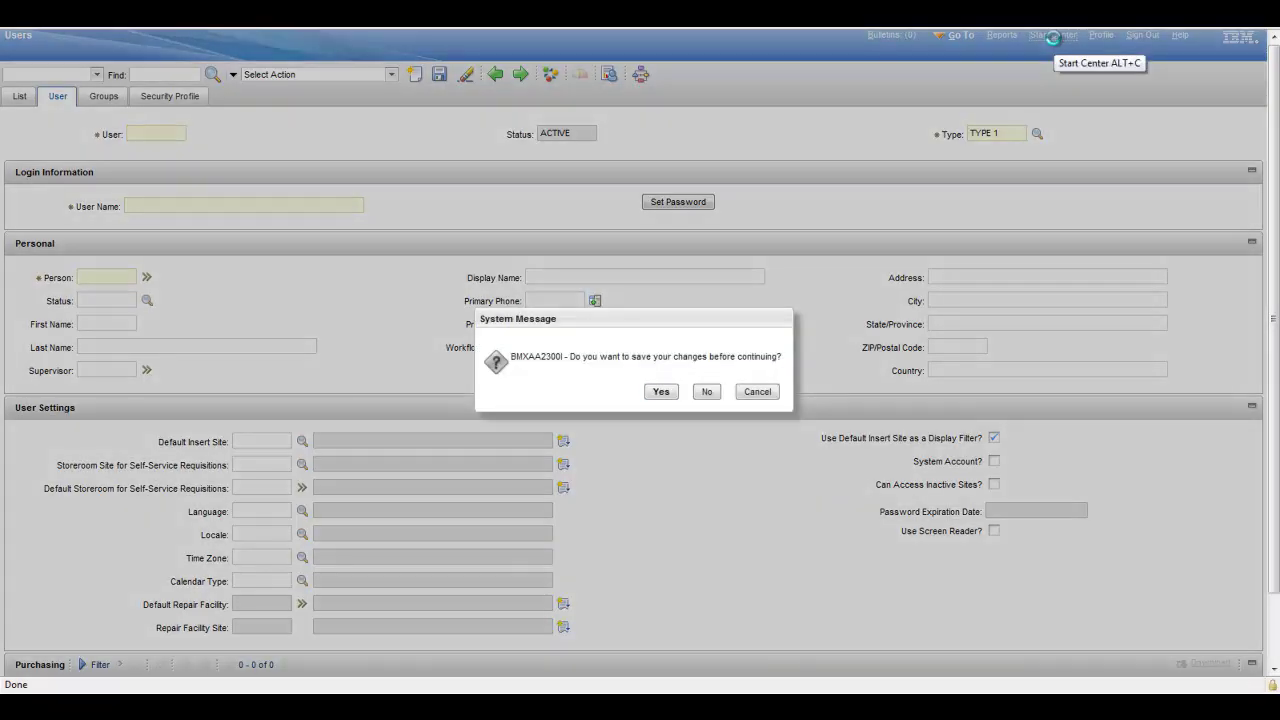
{"action": "left_click", "coordinate": [706, 391]}
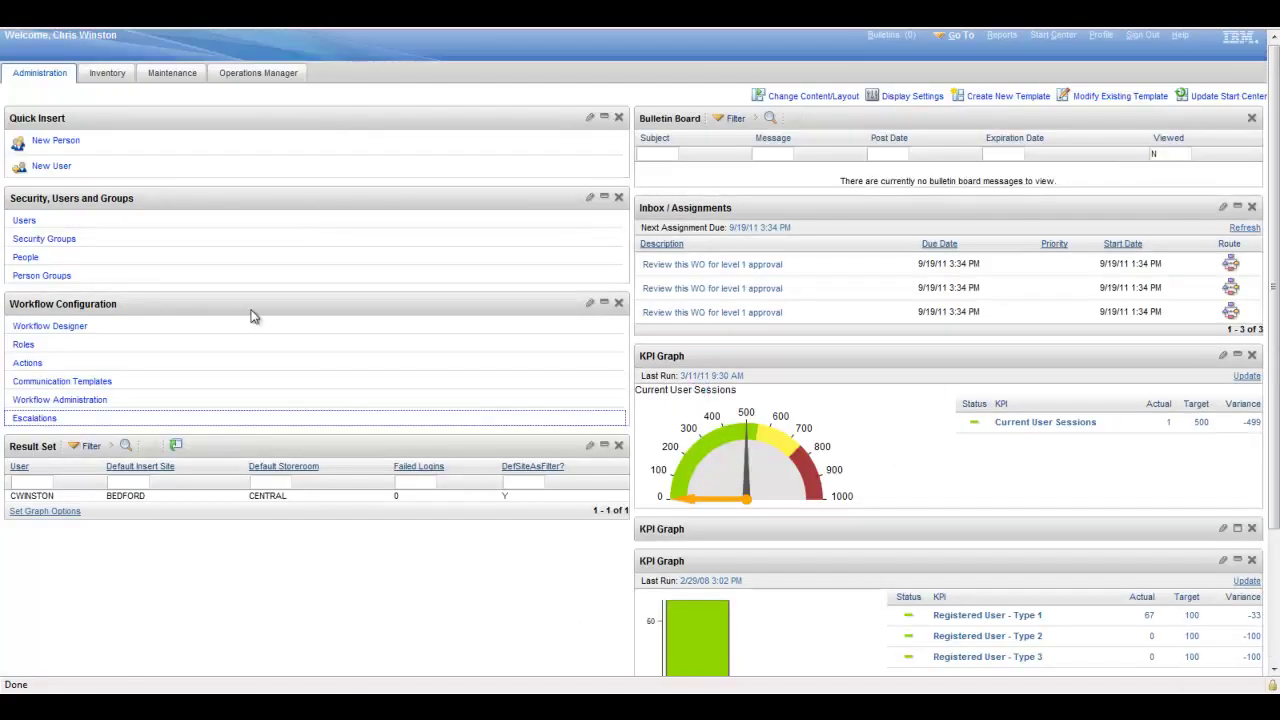
{"action": "left_click", "coordinate": [24, 222]}
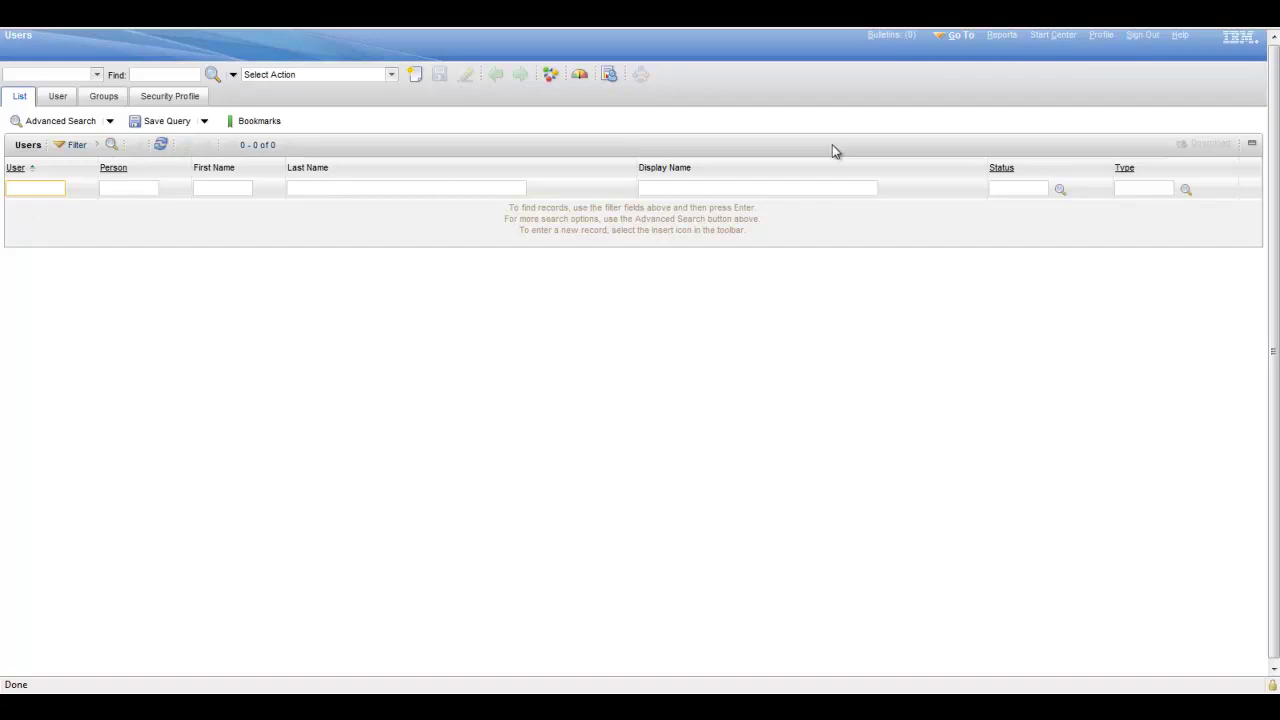
{"action": "left_click", "coordinate": [1055, 36]}
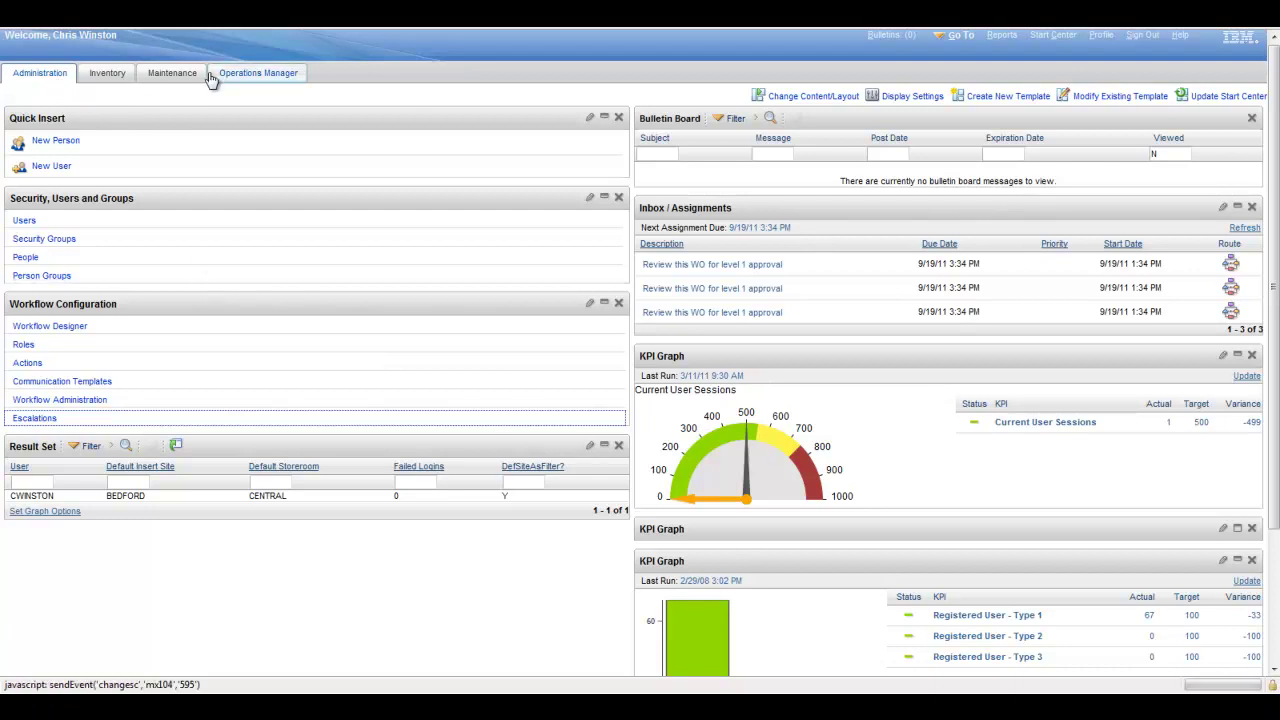
Step: Cycle through the Administration, Inventory and Maintenance start centers, ending on Operations Manager
{"action": "left_click", "coordinate": [36, 80]}
{"action": "left_click", "coordinate": [105, 73]}
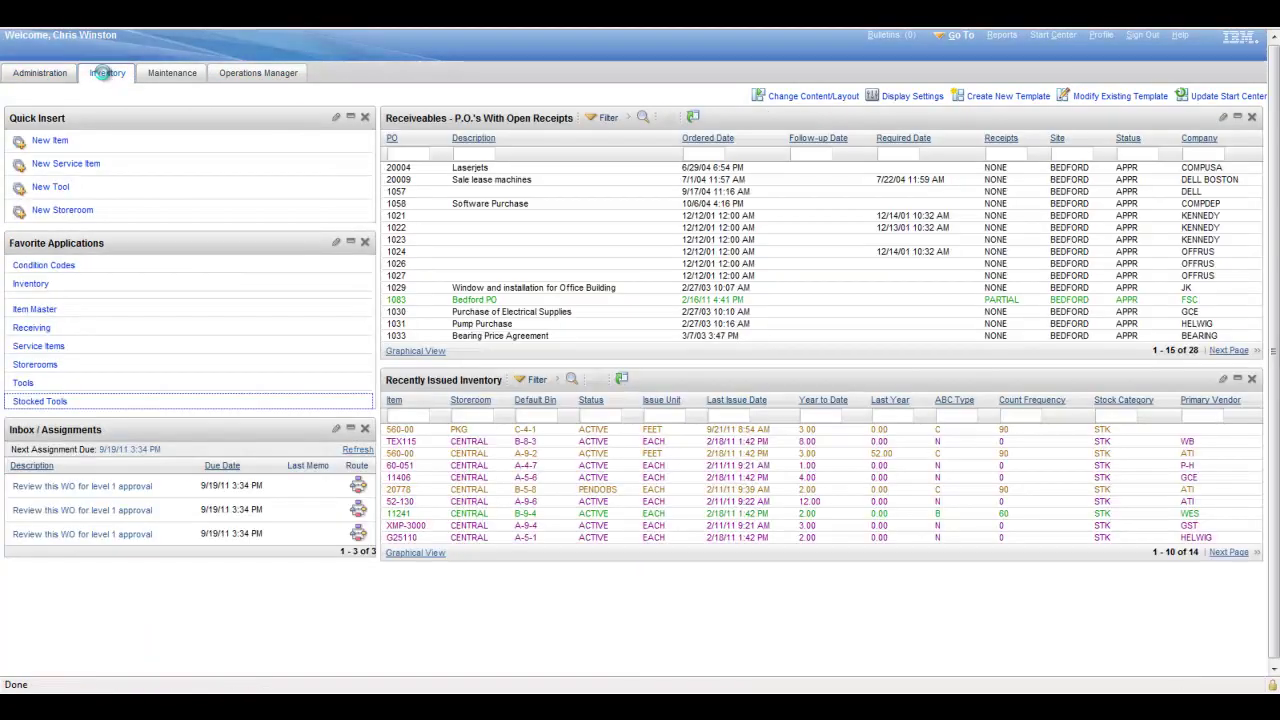
{"action": "left_click", "coordinate": [40, 73]}
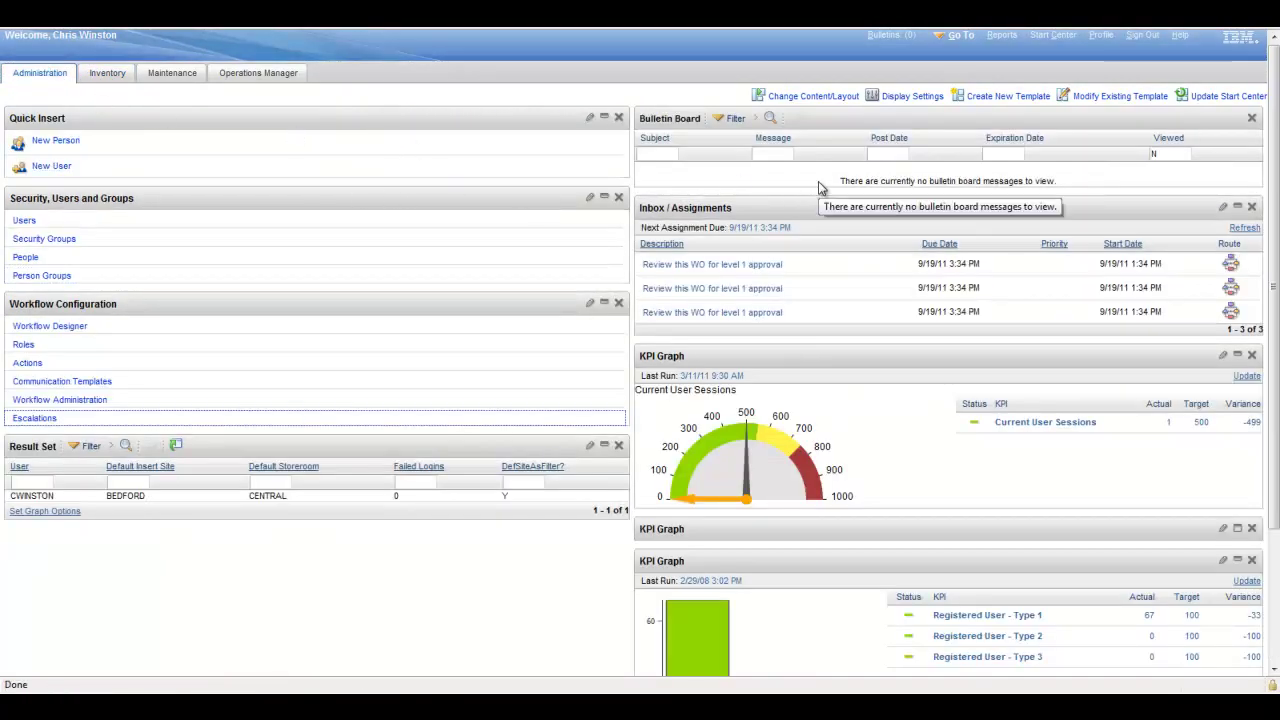
{"action": "left_click", "coordinate": [107, 73]}
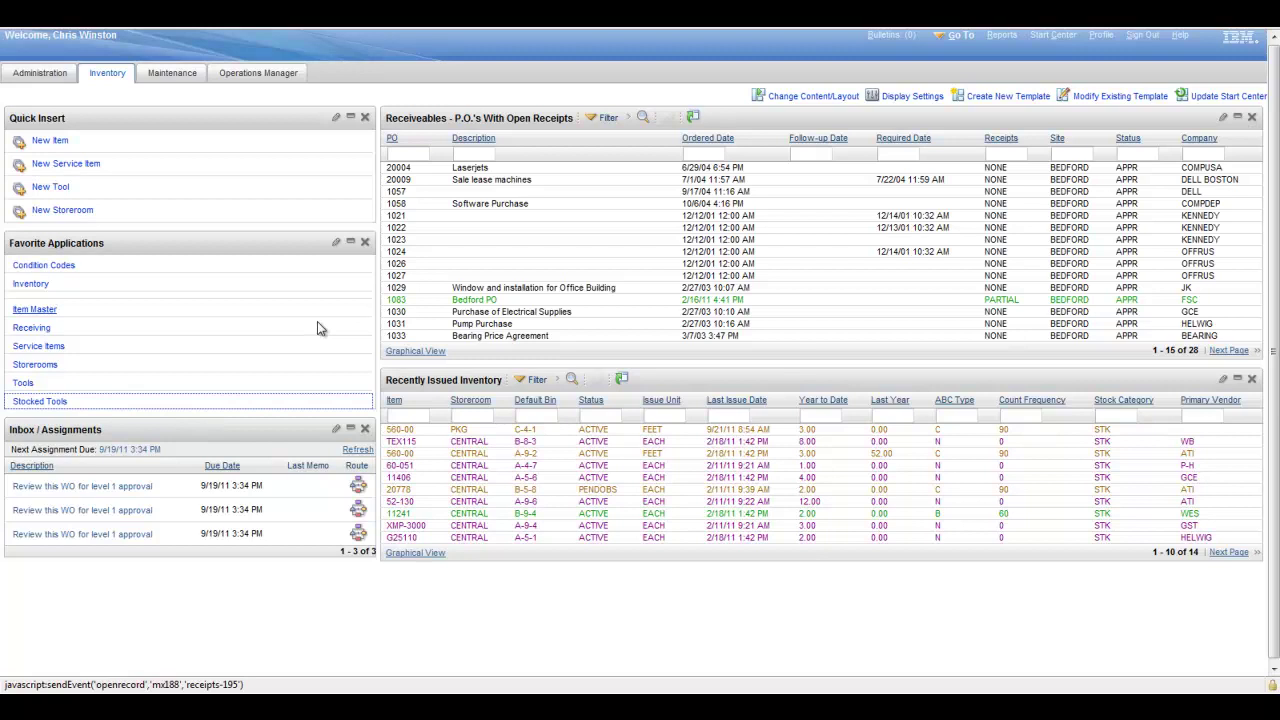
{"action": "left_click", "coordinate": [174, 72]}
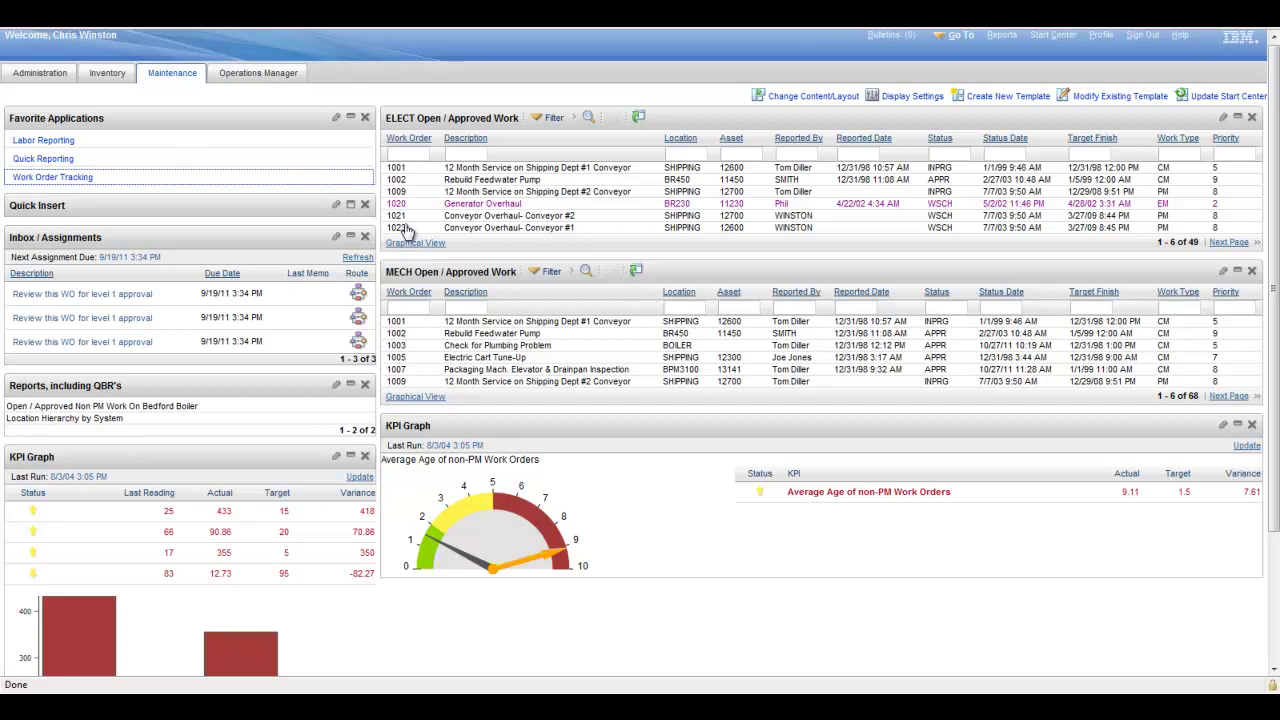
{"action": "left_click", "coordinate": [268, 73]}
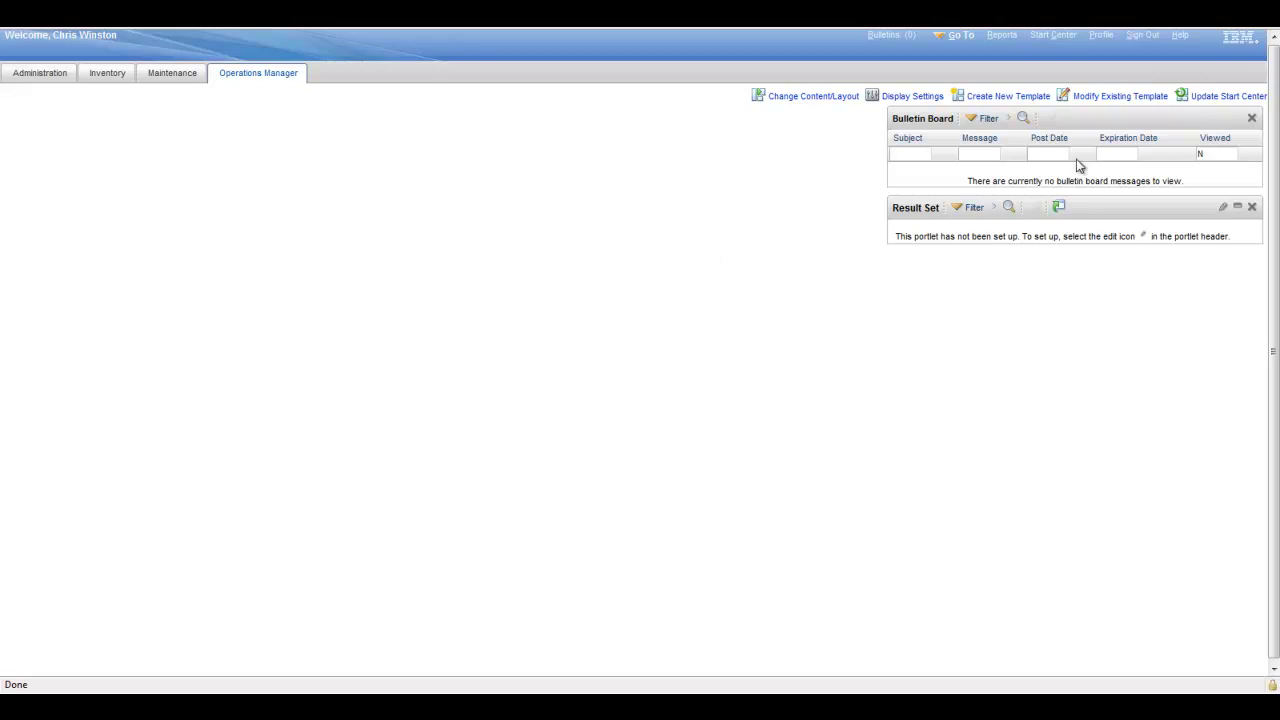
Step: Update the Operations Manager start center from its template, confirming Yes in the System Message
{"action": "left_click", "coordinate": [1221, 97]}
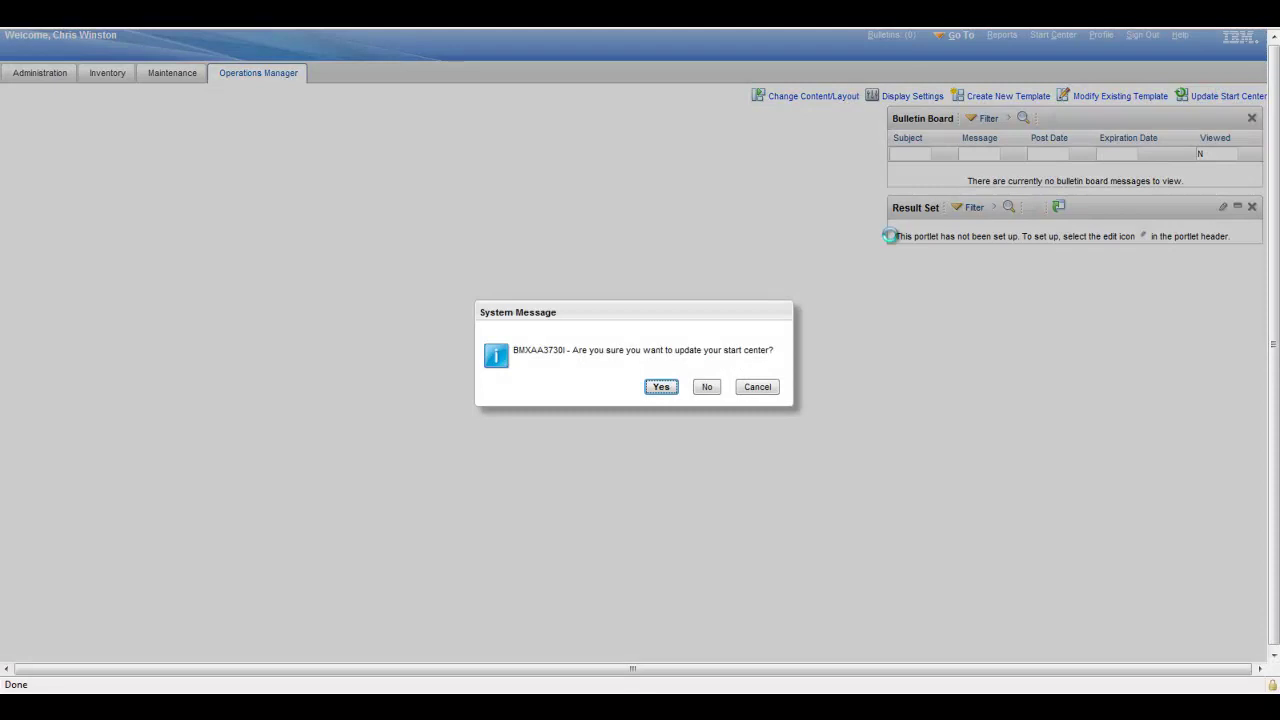
{"action": "left_click", "coordinate": [661, 389]}
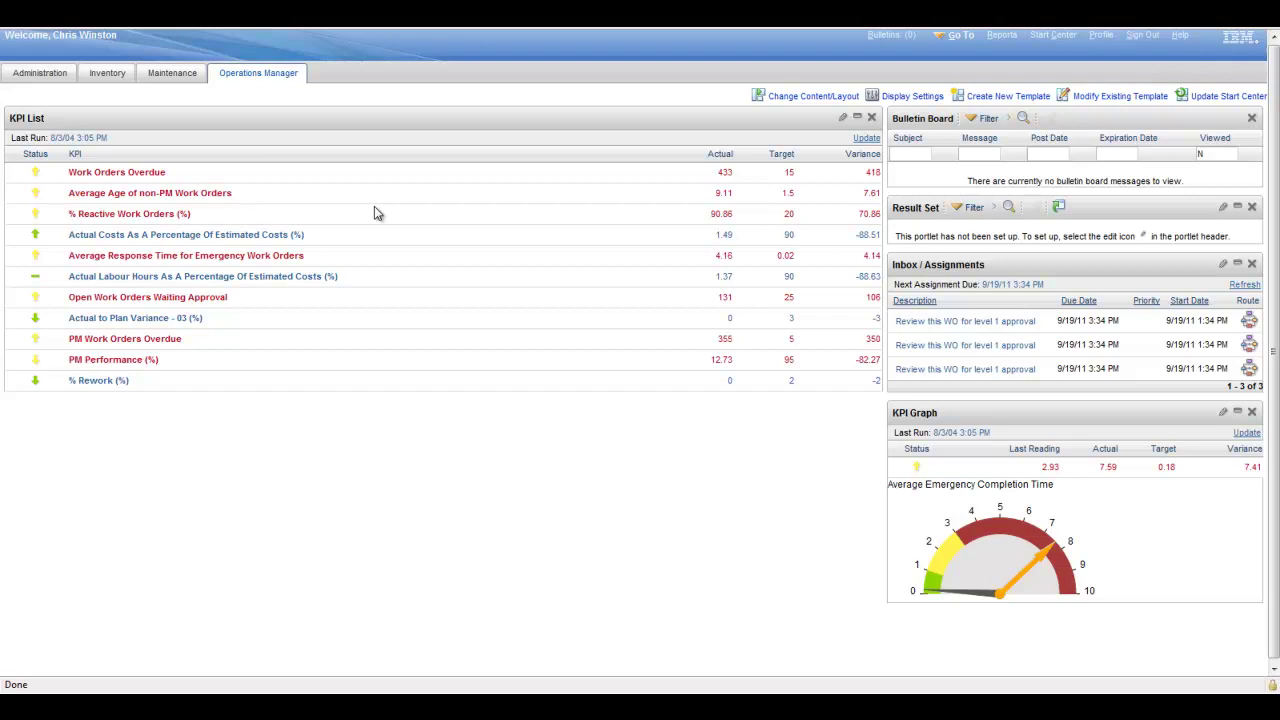
Step: In Display Settings, show the Purchasing start center and make Maintenance the default
{"action": "left_click", "coordinate": [912, 100]}
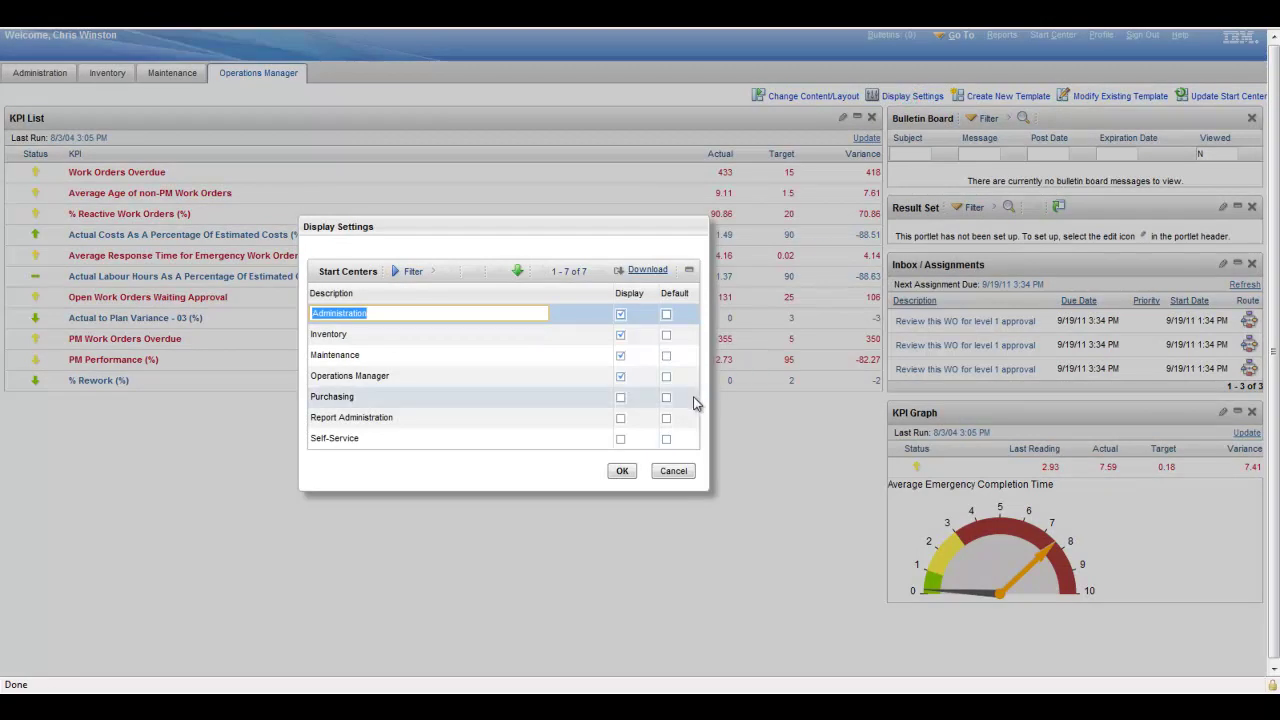
{"action": "left_click", "coordinate": [621, 398]}
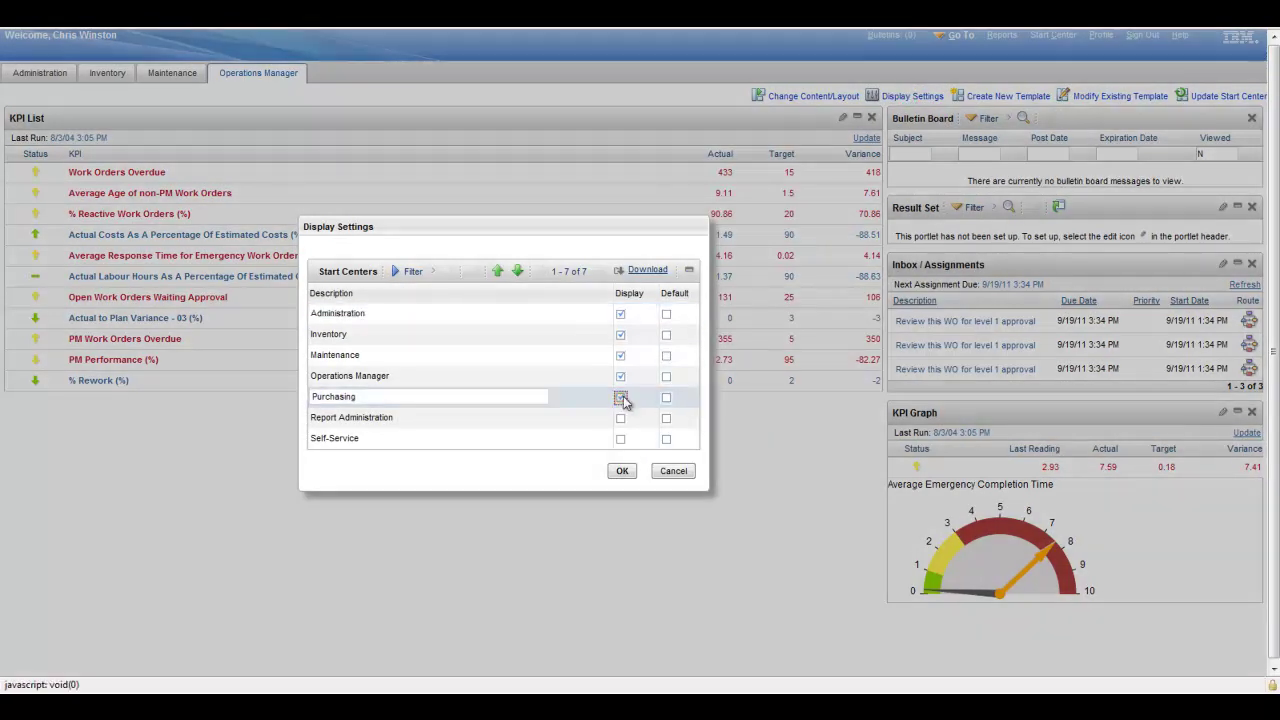
{"action": "left_click", "coordinate": [621, 398]}
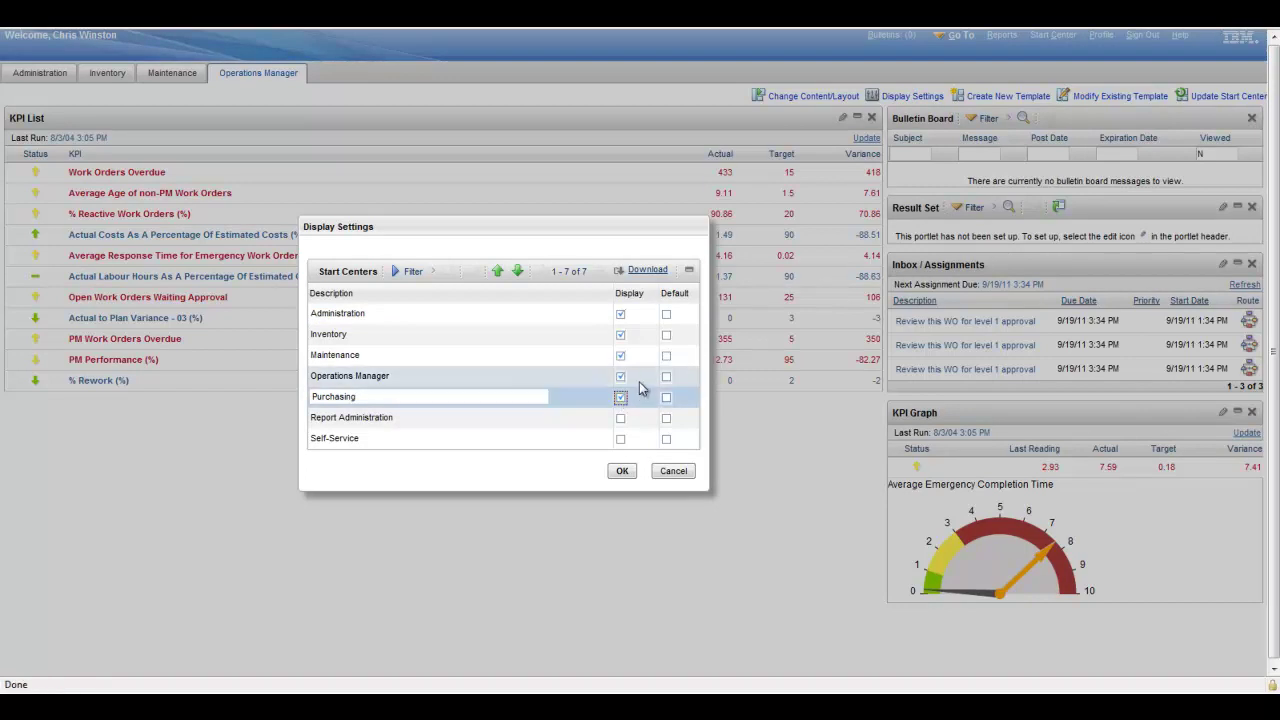
{"action": "left_click", "coordinate": [666, 357]}
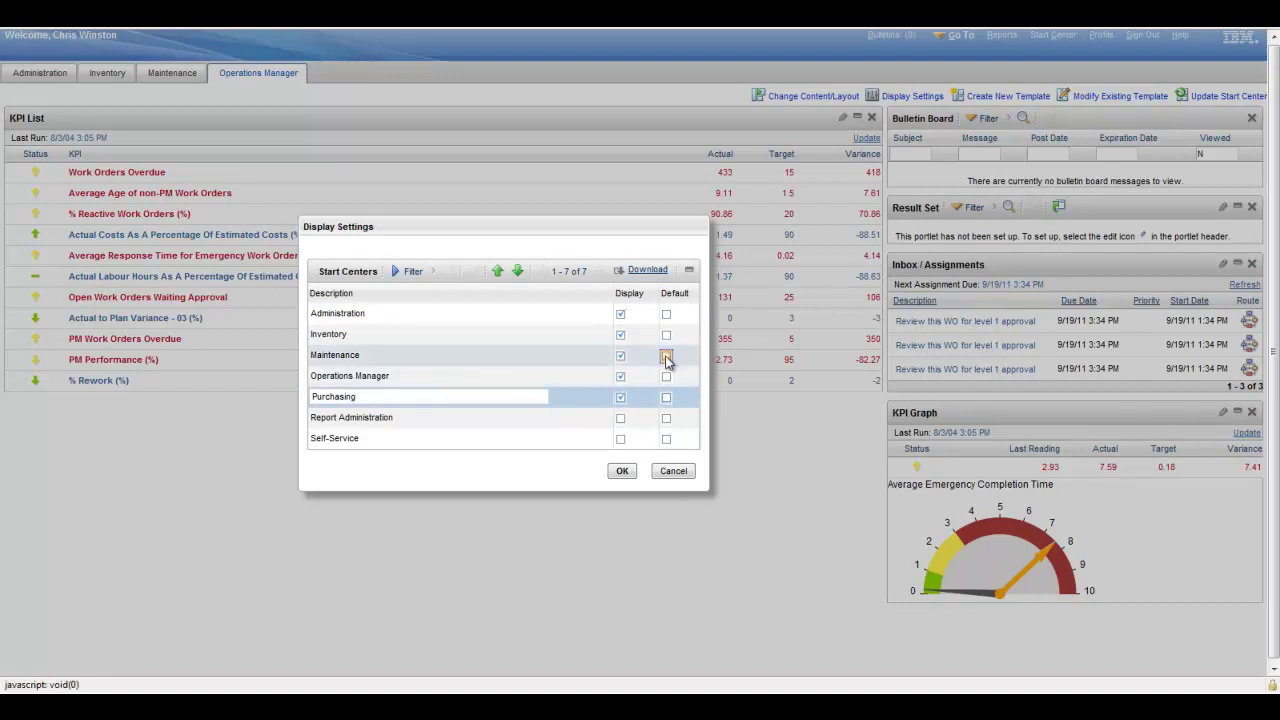
{"action": "left_click", "coordinate": [622, 470]}
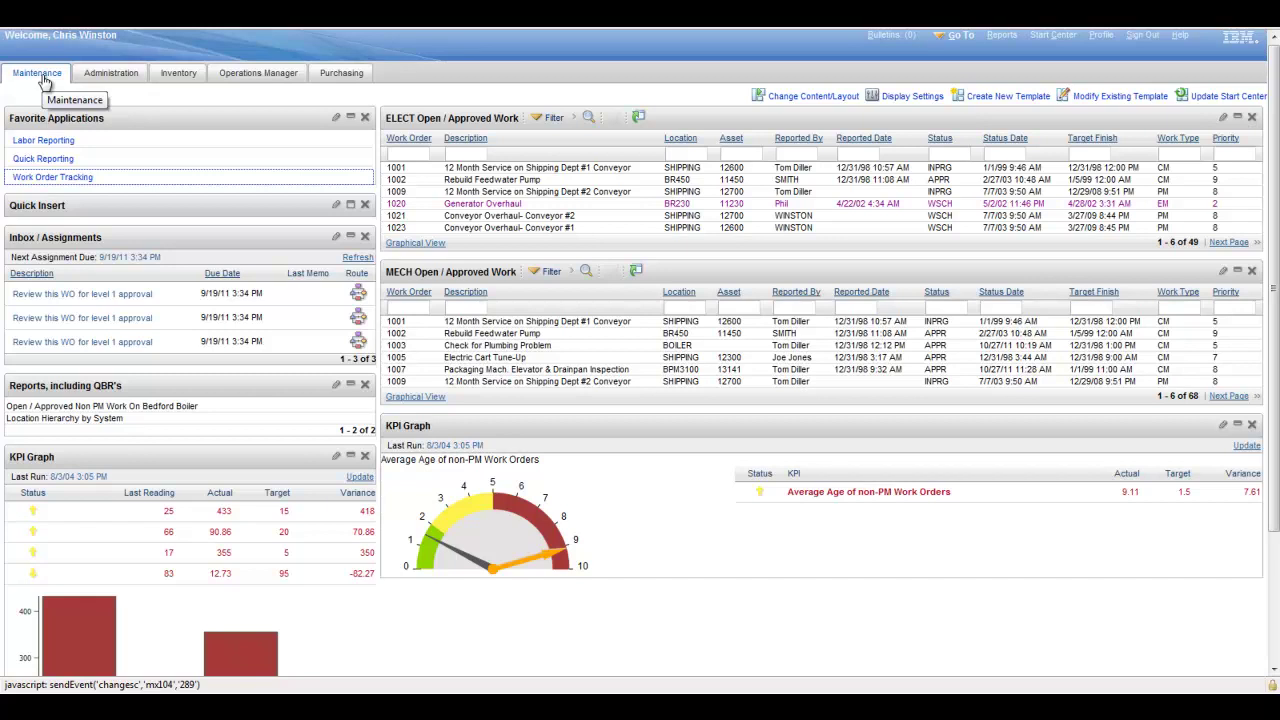
Step: View the Purchasing start center, then go back to the Maintenance start center
{"action": "left_click", "coordinate": [341, 73]}
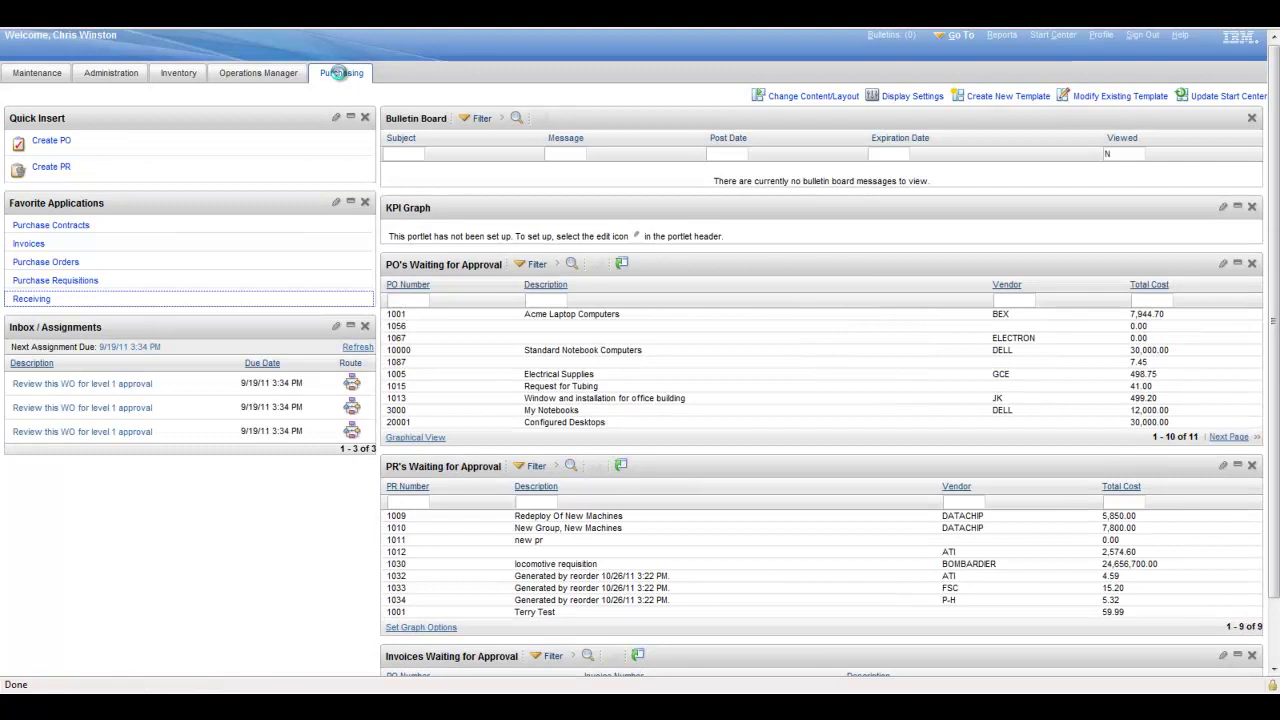
{"action": "left_click", "coordinate": [38, 73]}
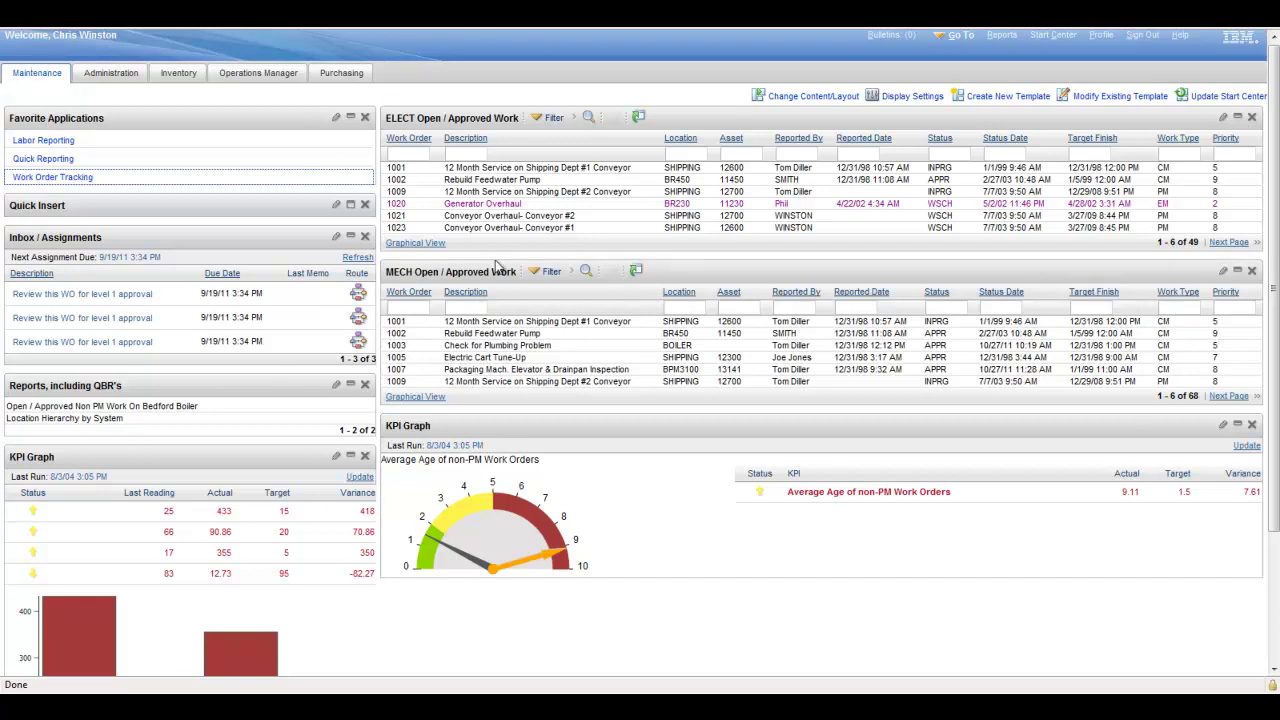
Step: Expand and re-collapse the Quick Insert panel, then collapse Favorite Applications
{"action": "left_click", "coordinate": [351, 207]}
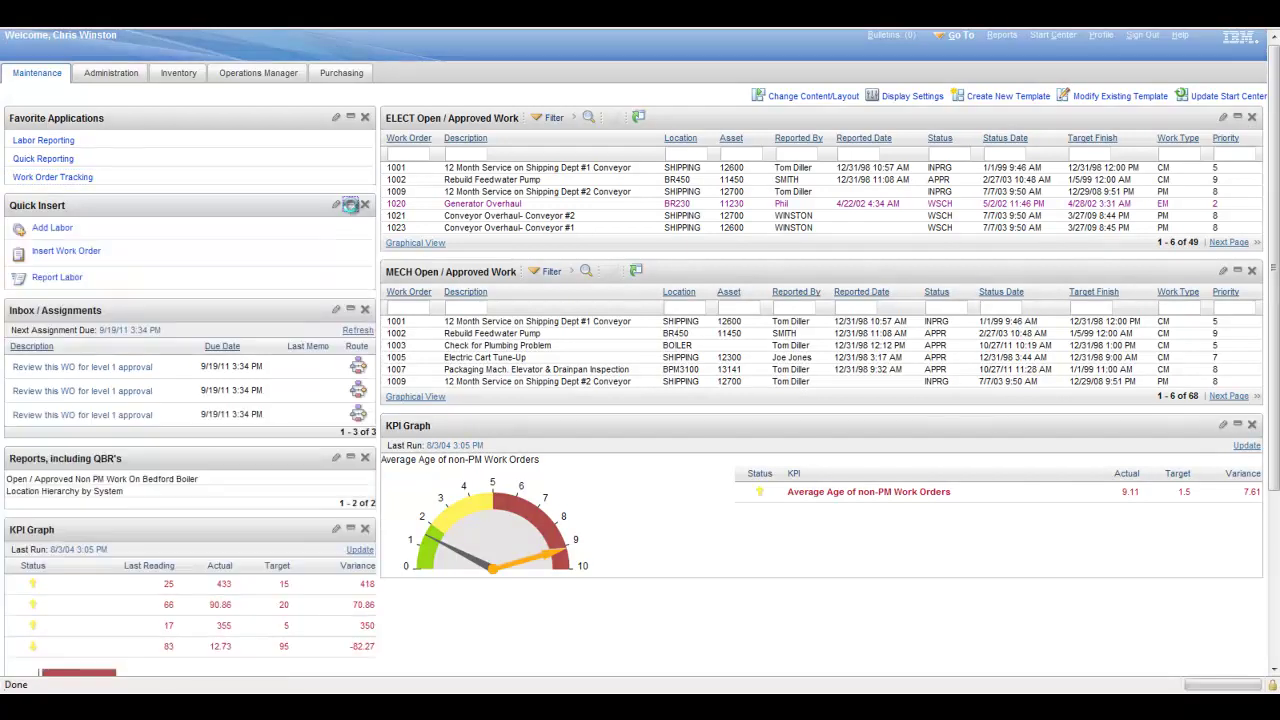
{"action": "left_click", "coordinate": [350, 205]}
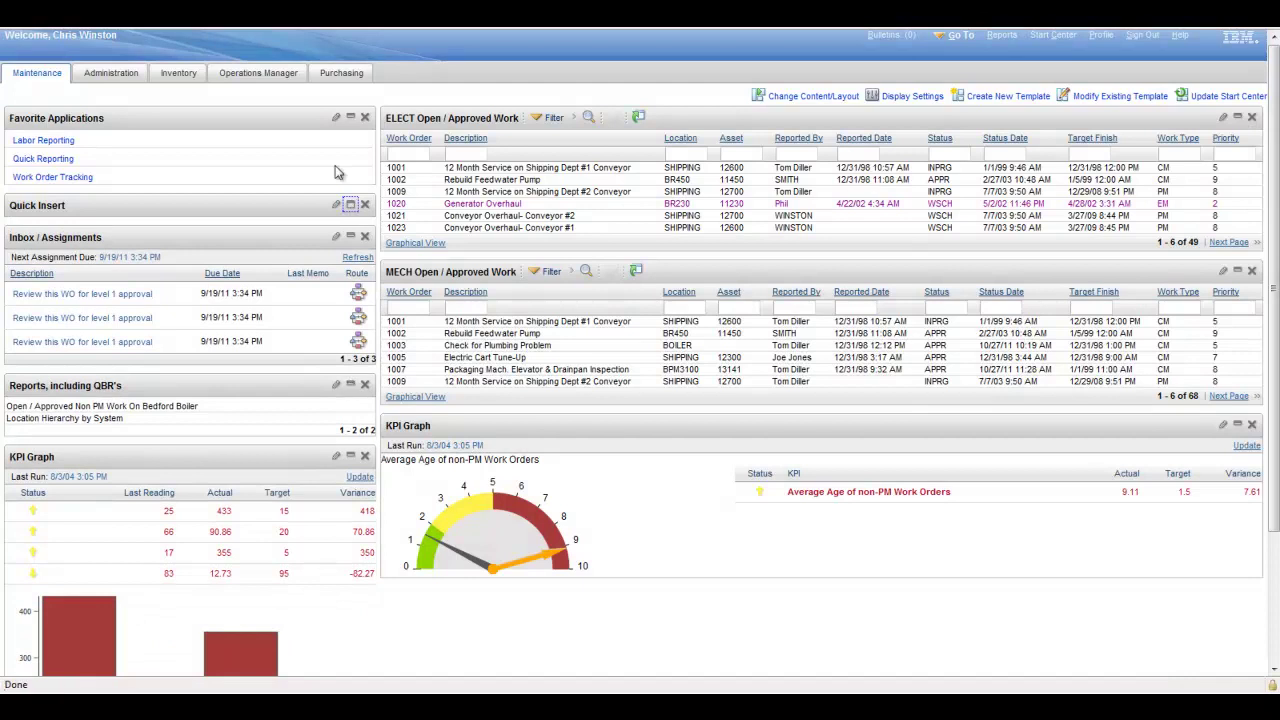
{"action": "left_click", "coordinate": [350, 117]}
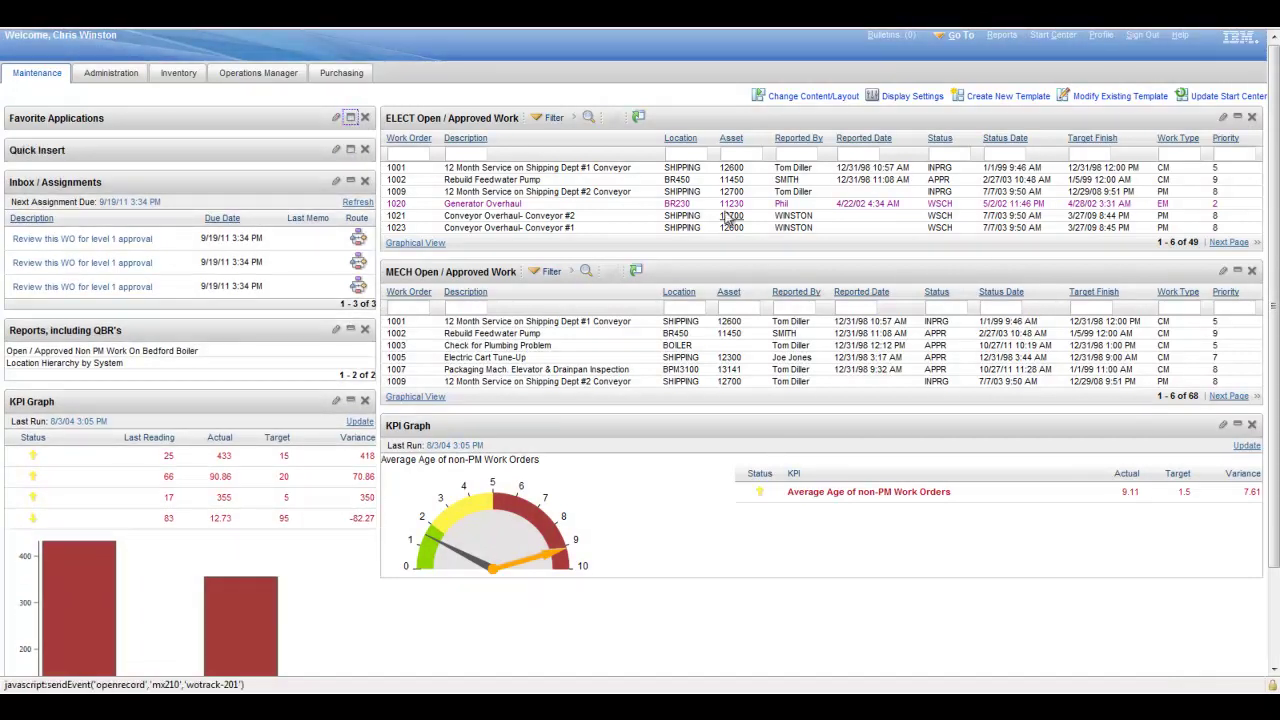
{"action": "scroll", "coordinate": [1274, 253], "scroll_direction": "down", "scroll_amount": 3}
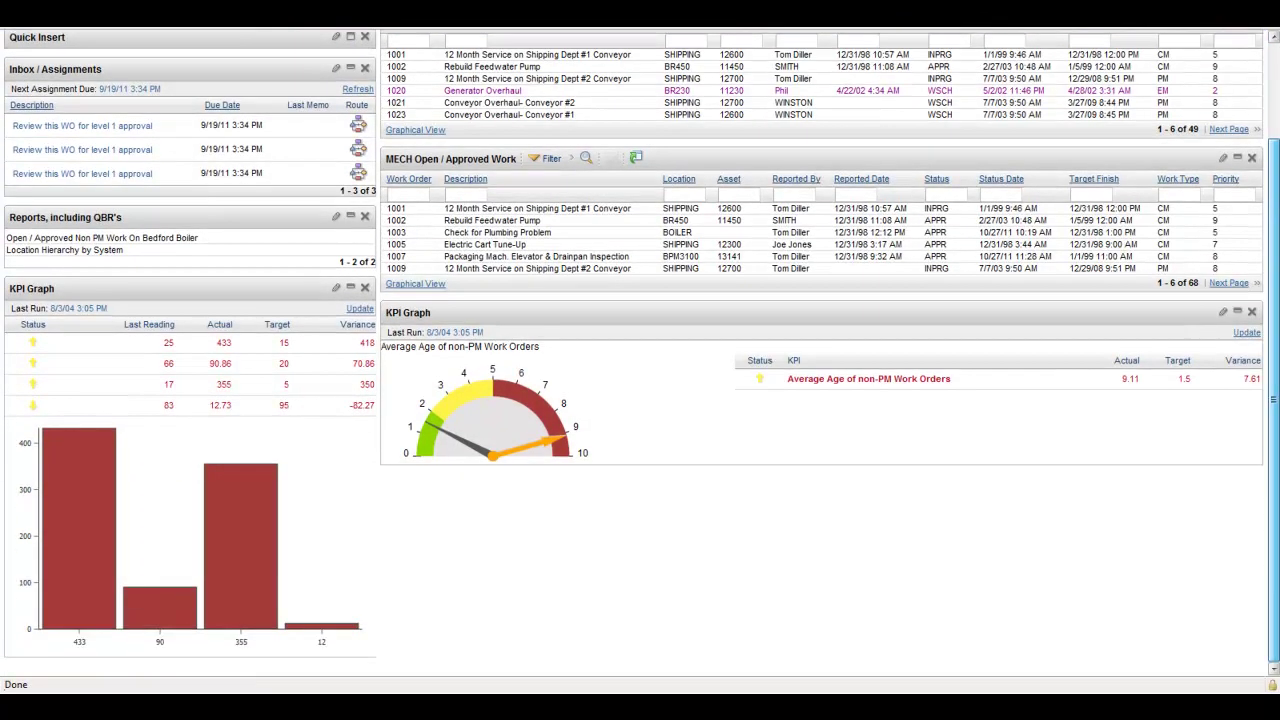
{"action": "scroll", "coordinate": [1270, 230], "scroll_direction": "up", "scroll_amount": 3}
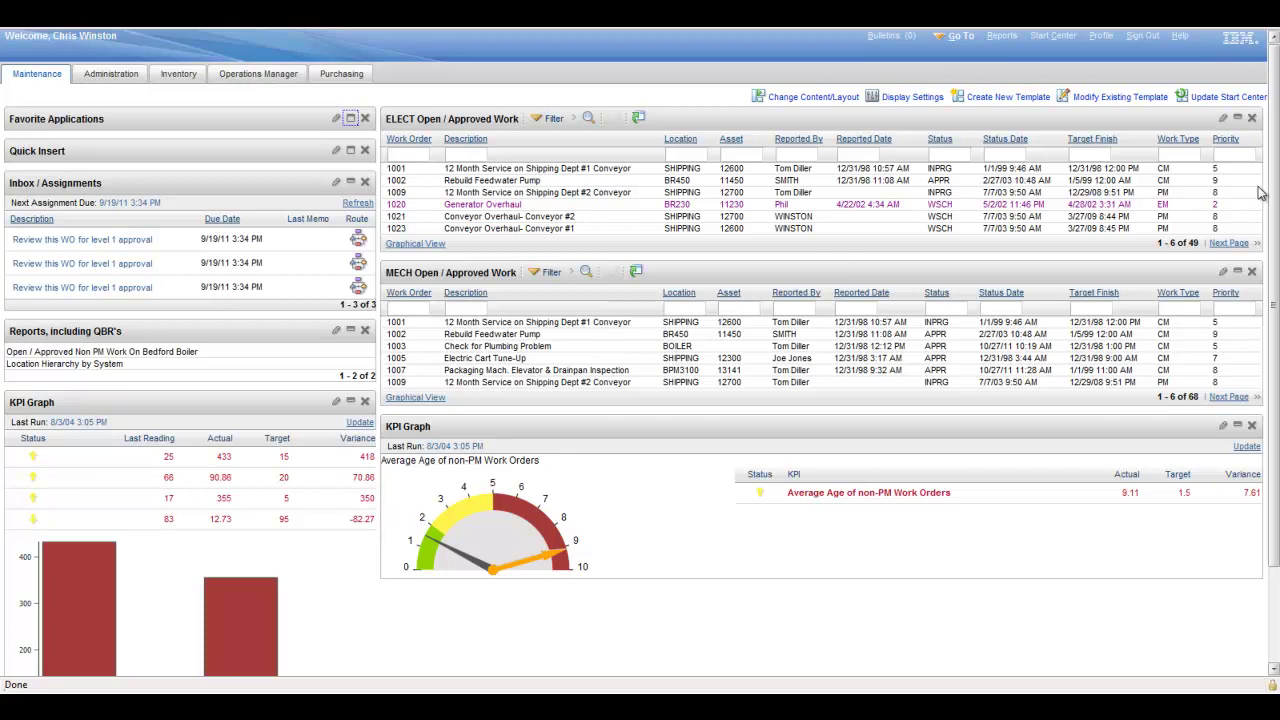
Step: Switch ELECT Open / Approved Work to Graphical View and check the priority 9 bar: 30 orders (61.22%)
{"action": "left_click", "coordinate": [416, 243]}
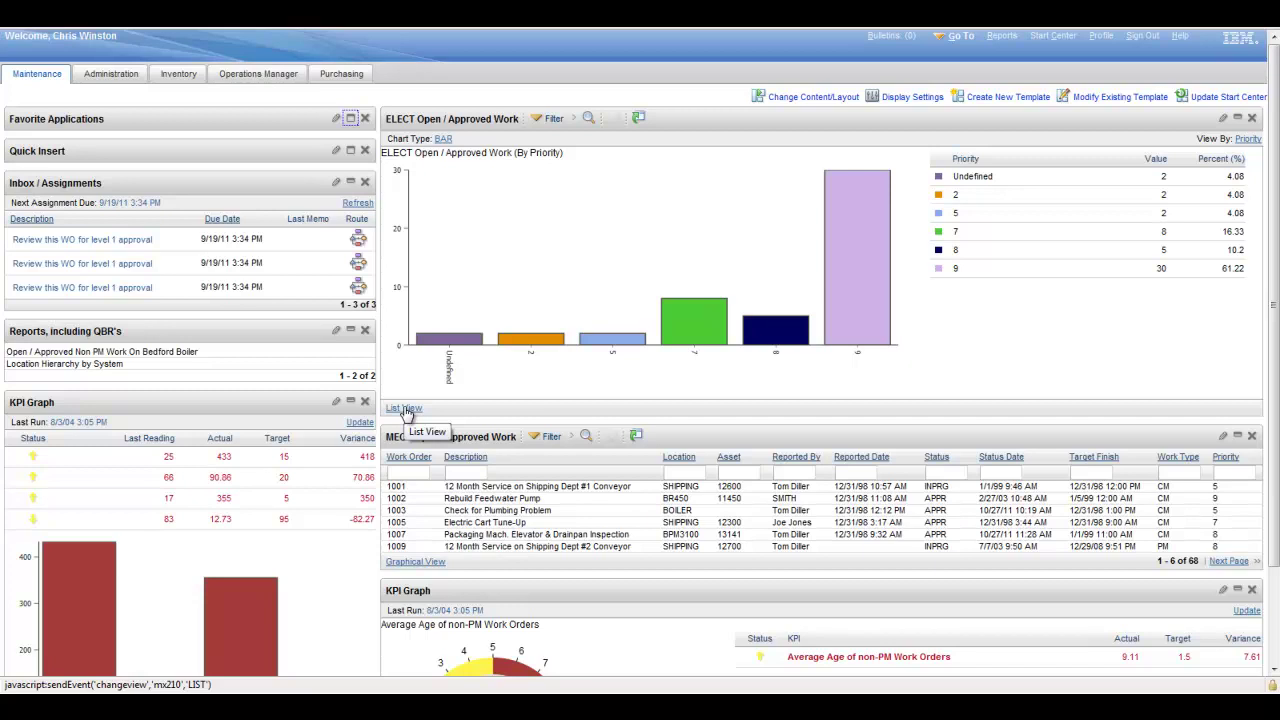
{"action": "left_click", "coordinate": [405, 409]}
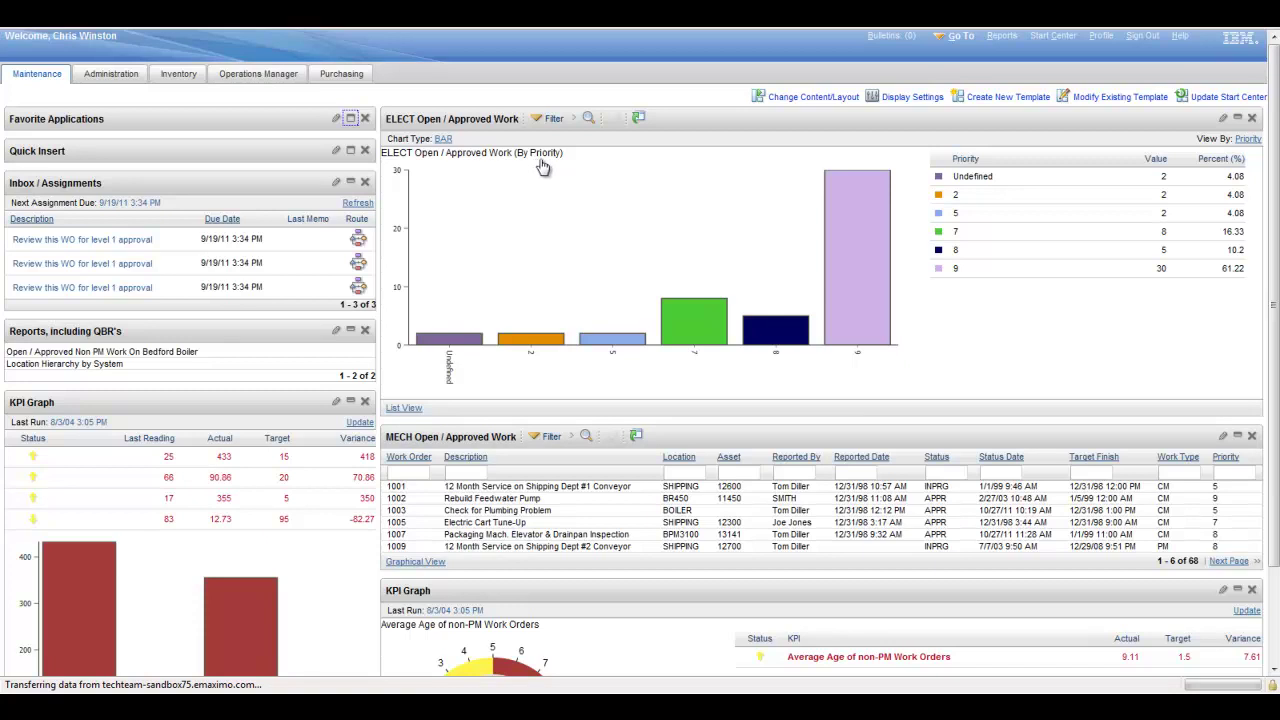
{"action": "mouse_move", "coordinate": [846, 211]}
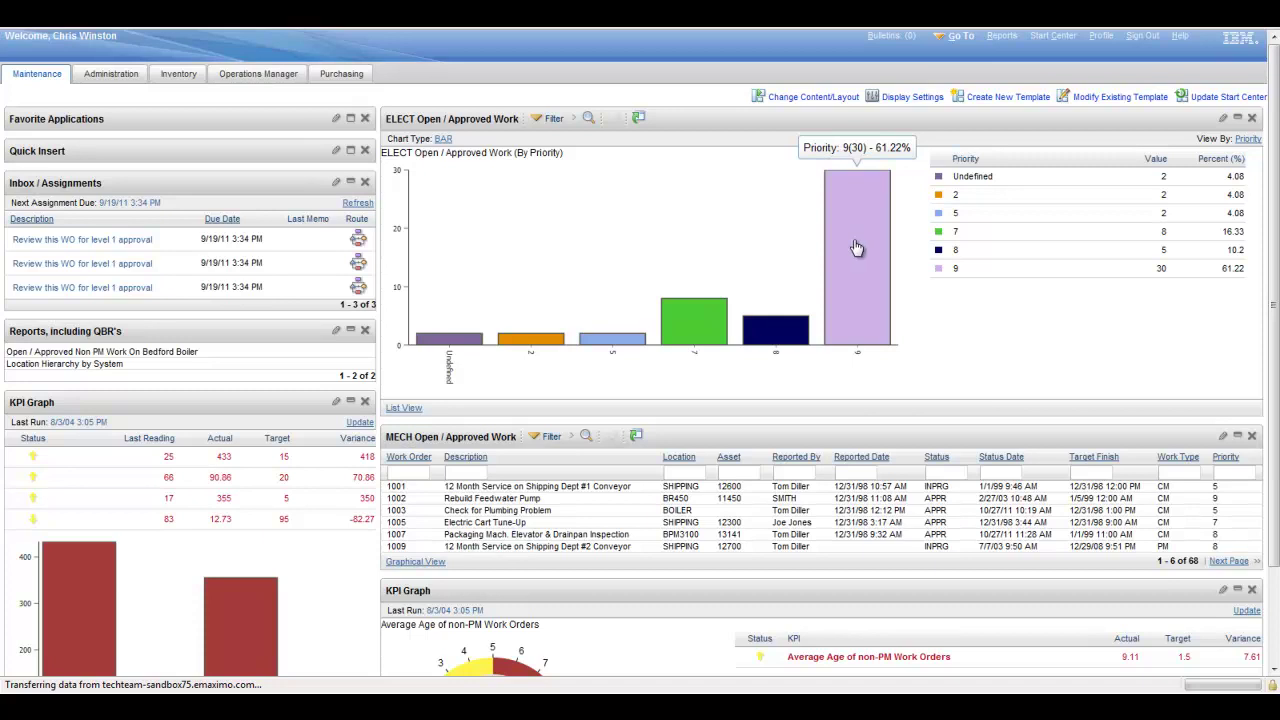
Step: Open the 30 priority 9 orders in Work Order Tracking, return, and restore the ELECT list view
{"action": "left_click", "coordinate": [854, 242]}
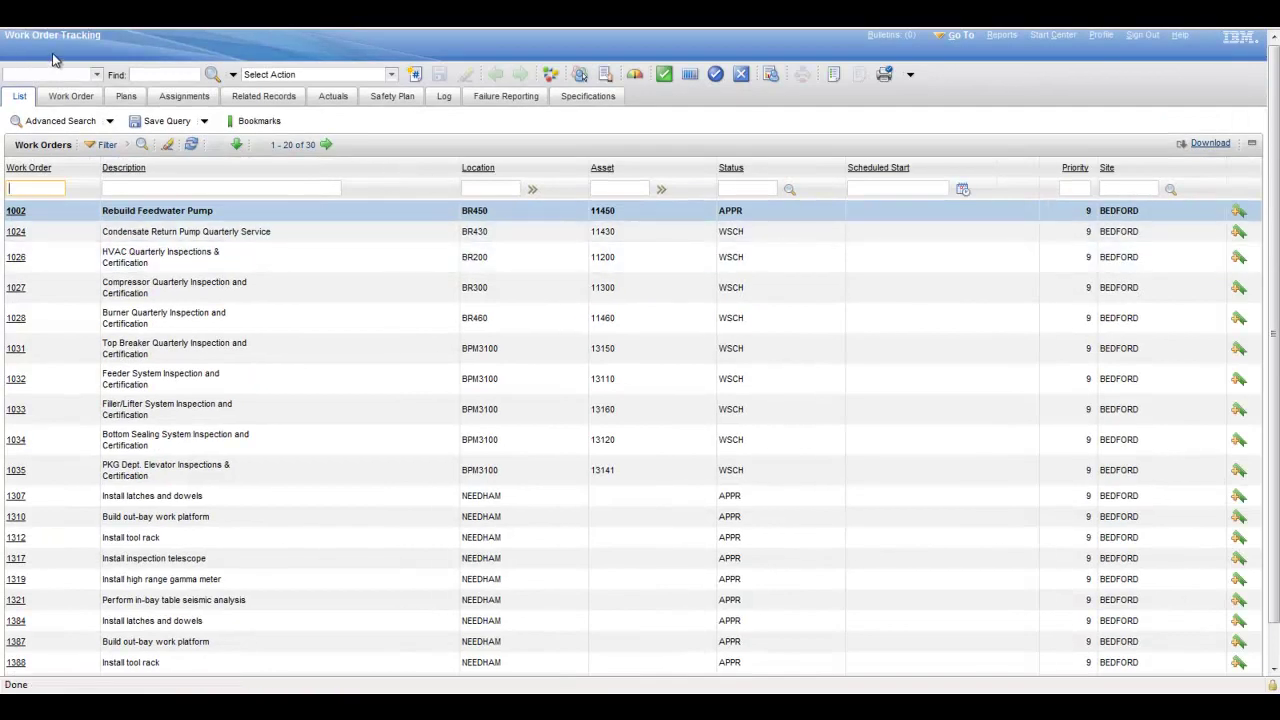
{"action": "double_click", "coordinate": [312, 145]}
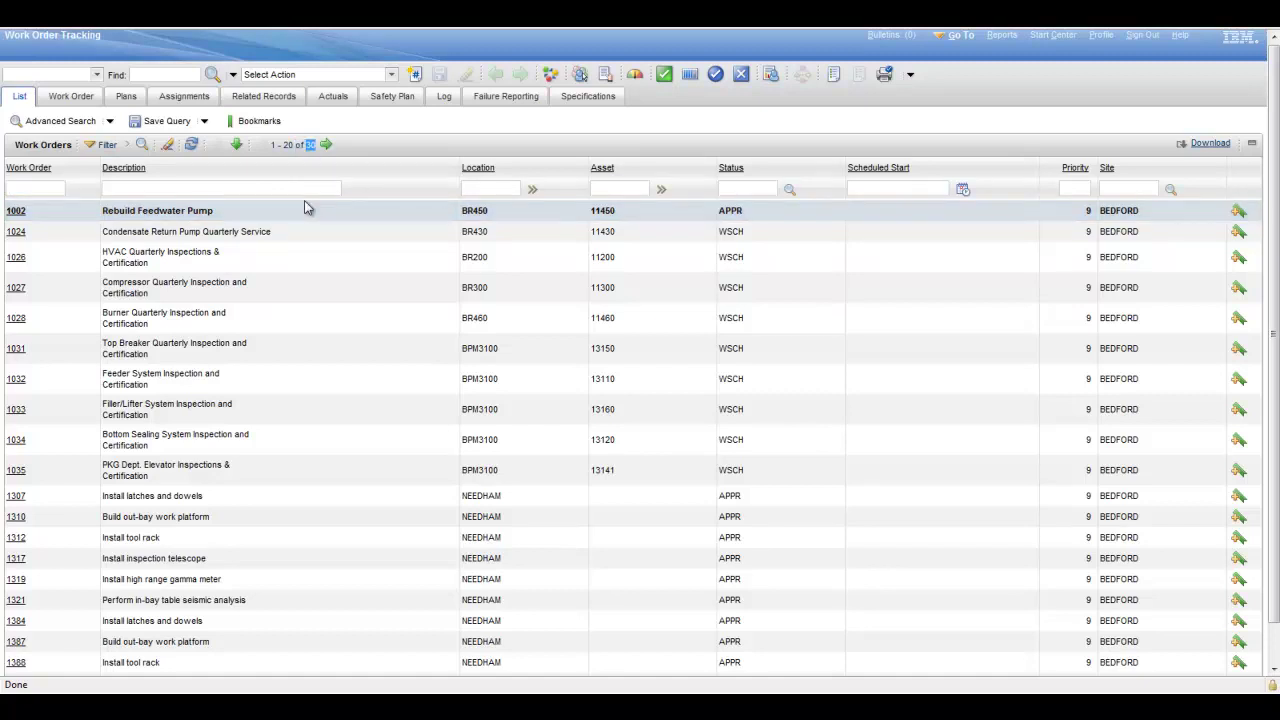
{"action": "left_click", "coordinate": [1052, 37]}
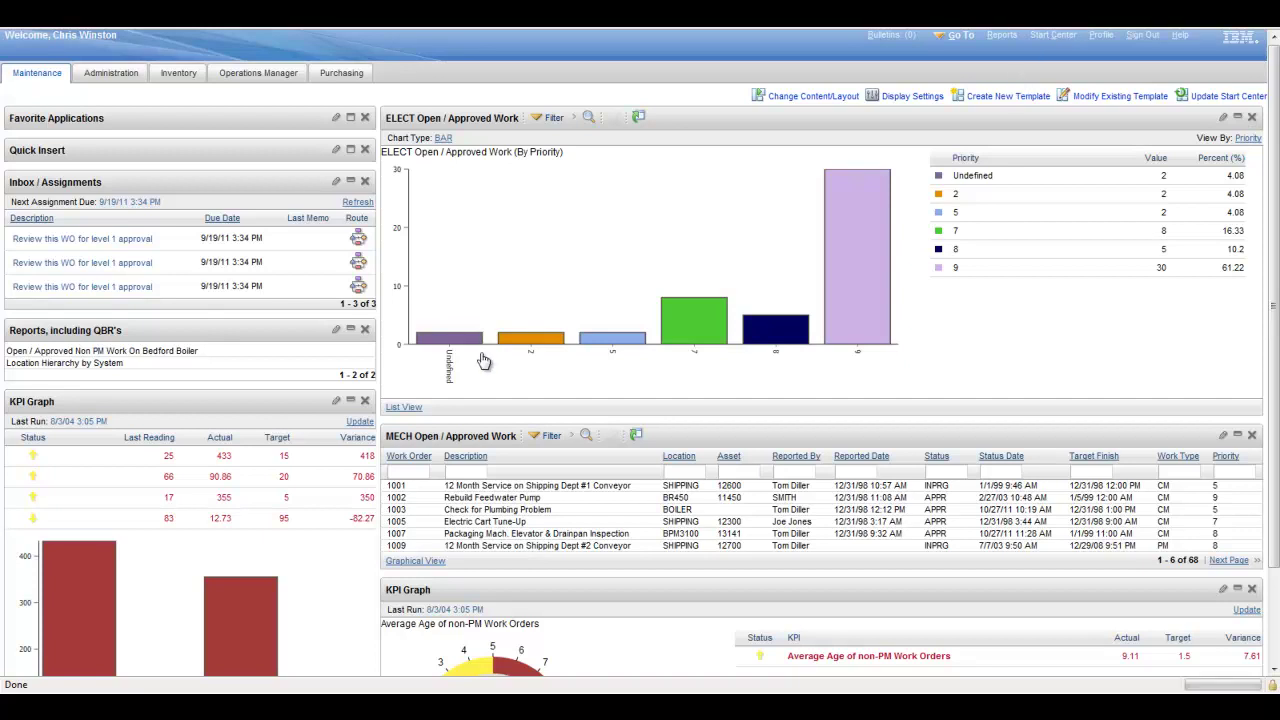
{"action": "left_click", "coordinate": [404, 407]}
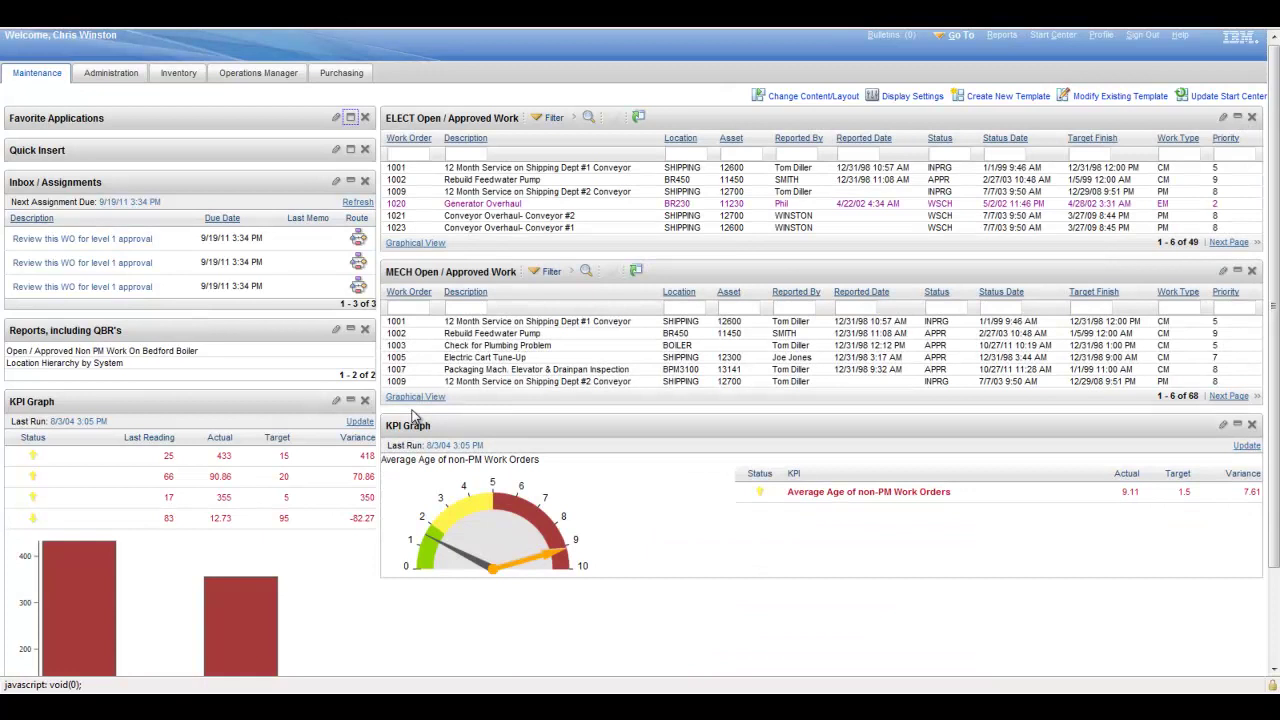
Step: Open KPI-10 Work Orders Overdue in KPI Manager, review Historical Values, then go back to Trend
{"action": "left_click", "coordinate": [33, 458]}
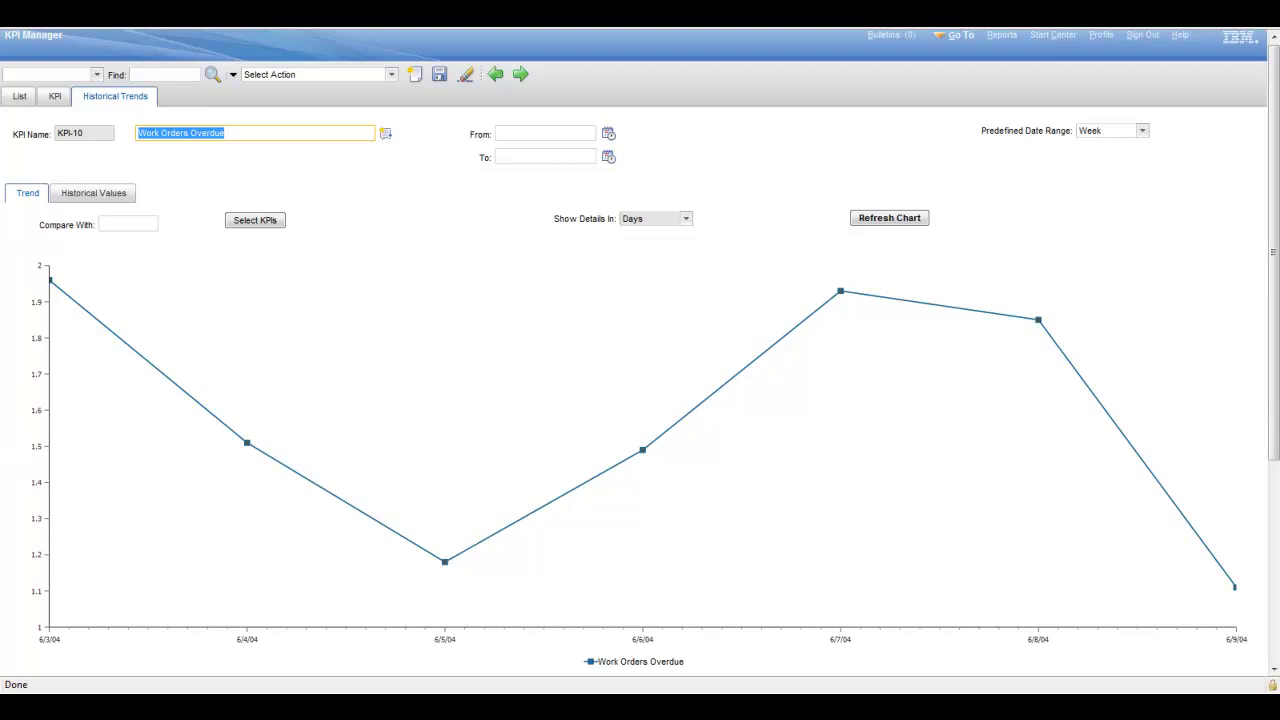
{"action": "left_click", "coordinate": [104, 198]}
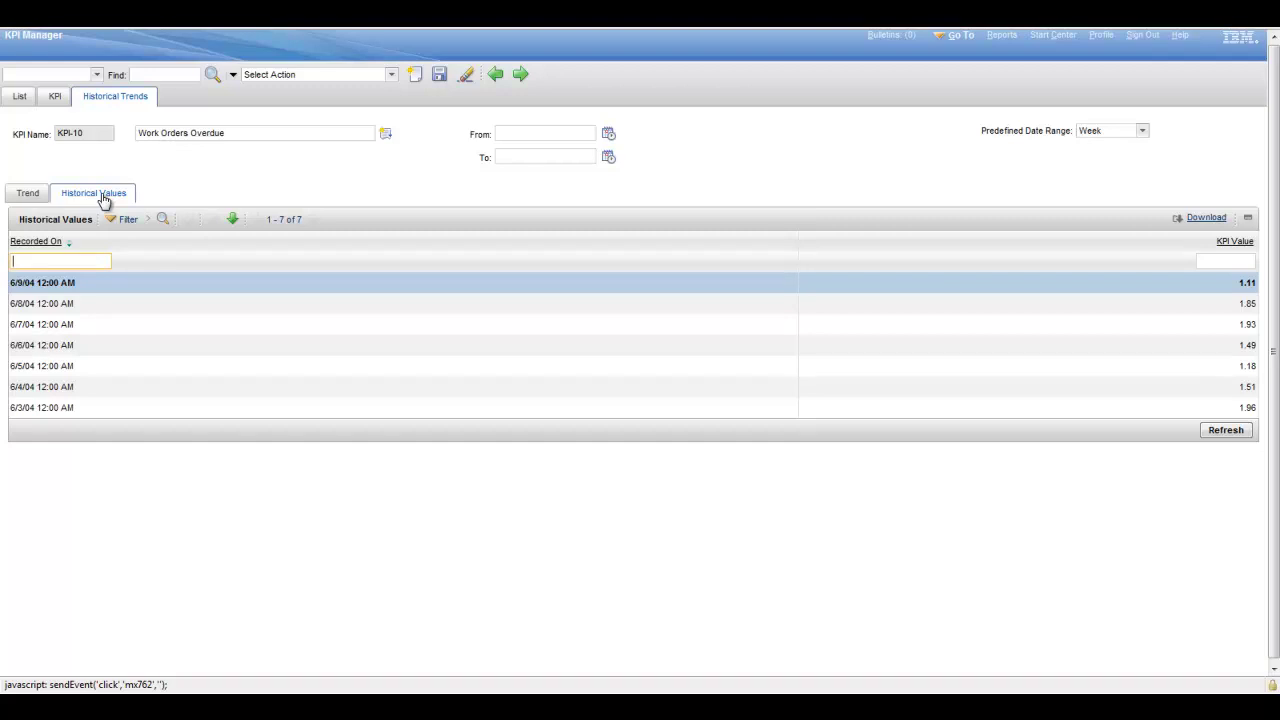
{"action": "left_click", "coordinate": [28, 194]}
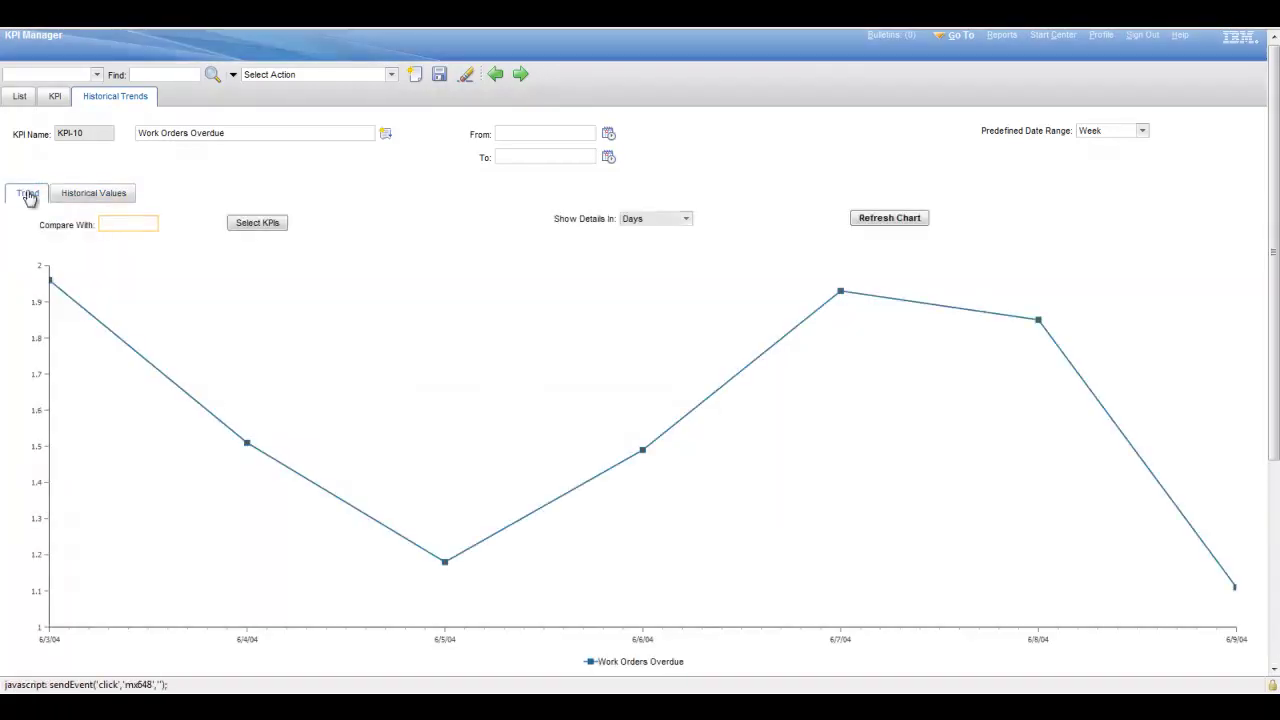
Step: Add KPI-11 and KPI-12 to the trend chart, refresh it, review historical values, then return
{"action": "left_click", "coordinate": [257, 222]}
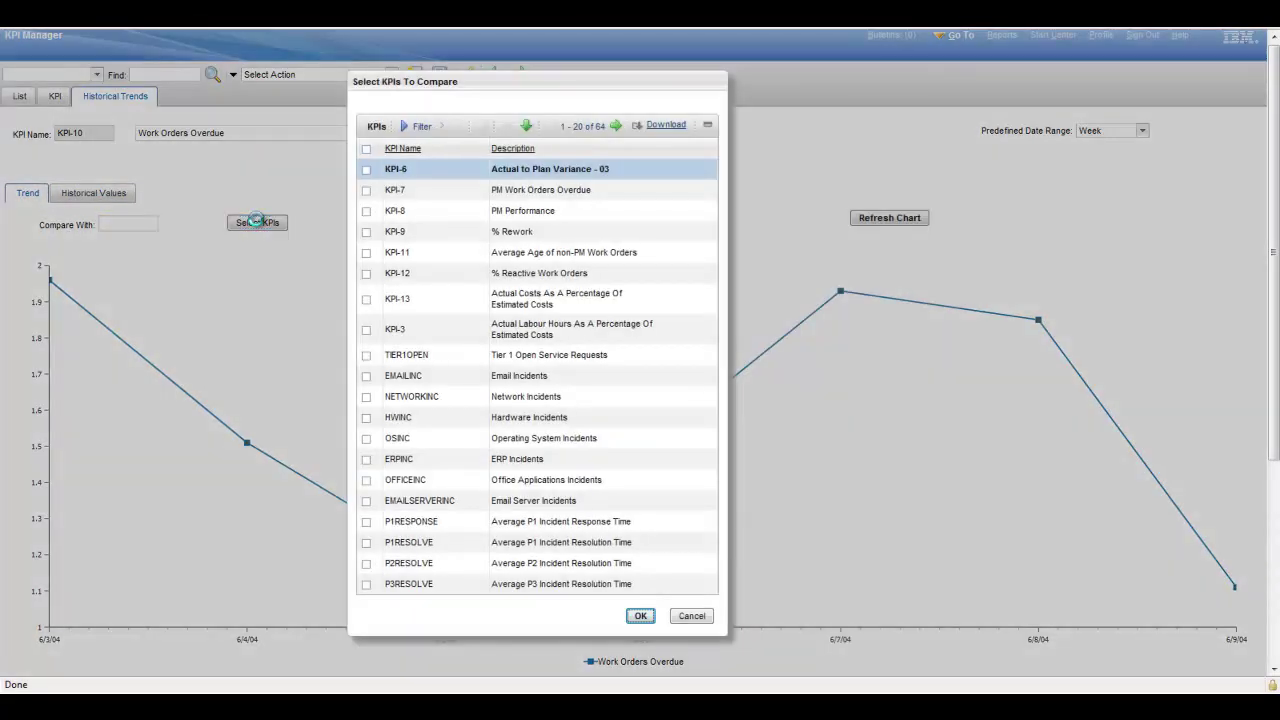
{"action": "left_click", "coordinate": [366, 253]}
{"action": "left_click", "coordinate": [366, 273]}
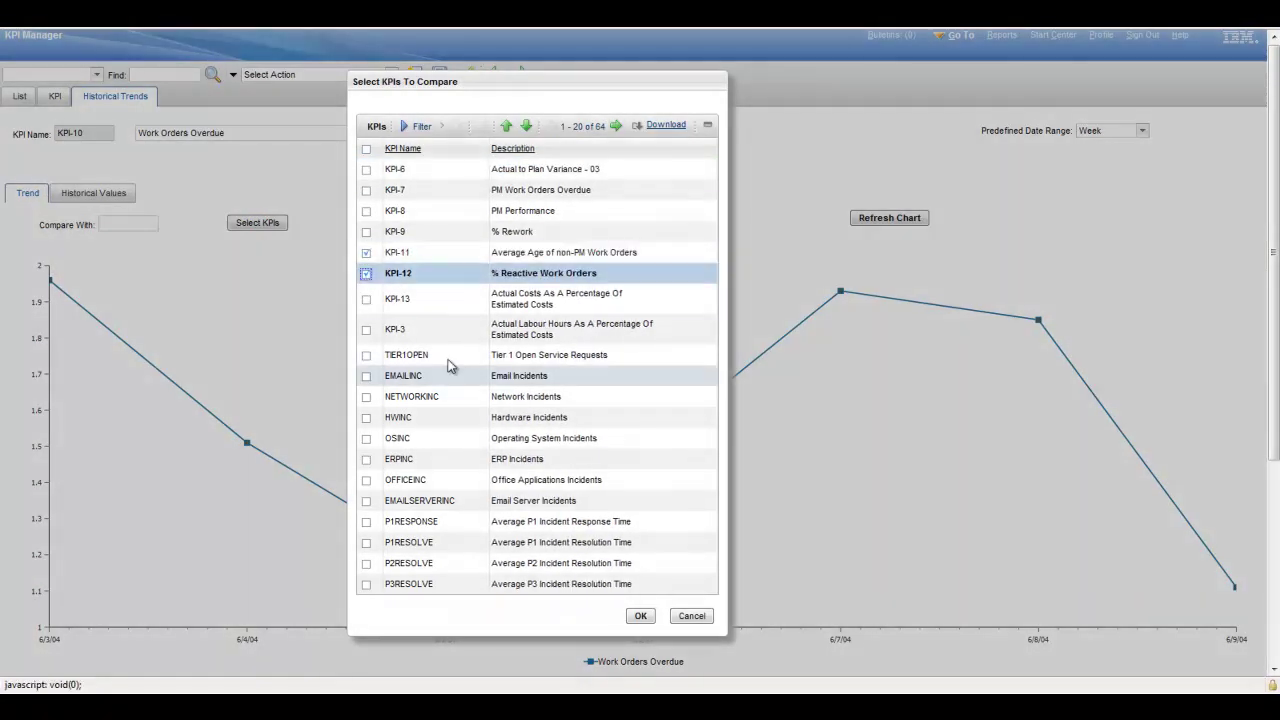
{"action": "left_click", "coordinate": [640, 616]}
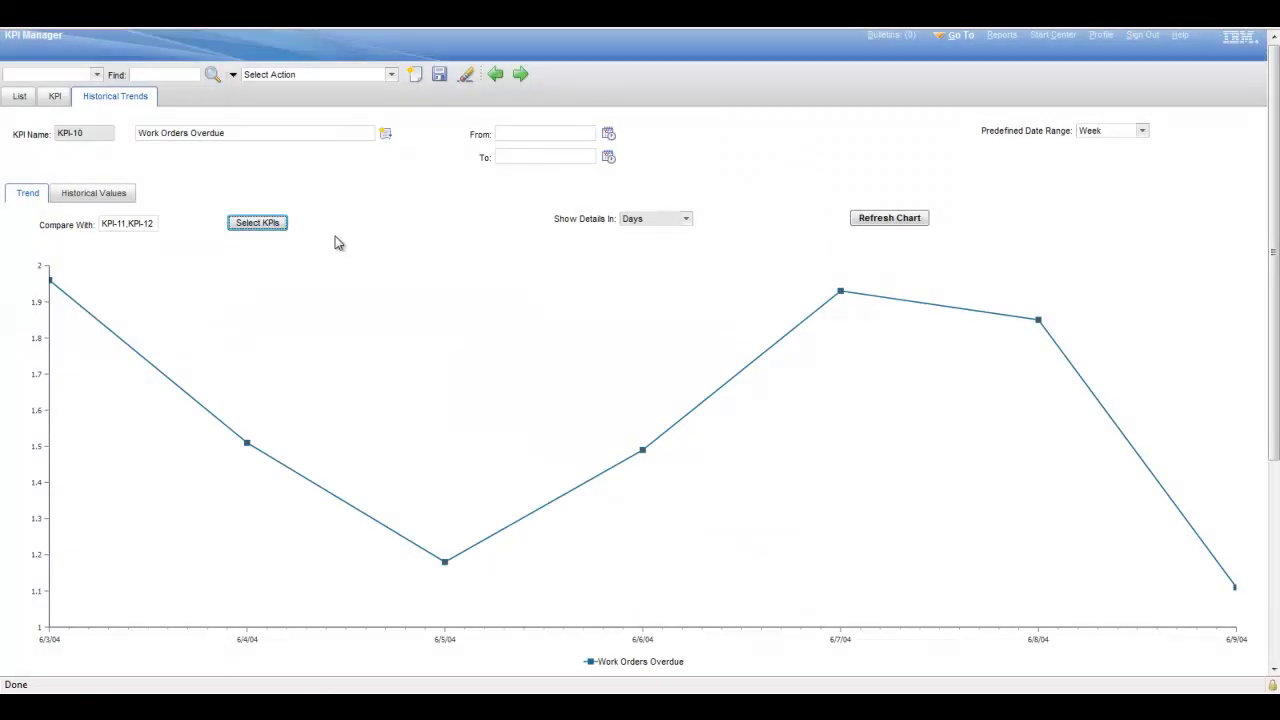
{"action": "left_click", "coordinate": [892, 218]}
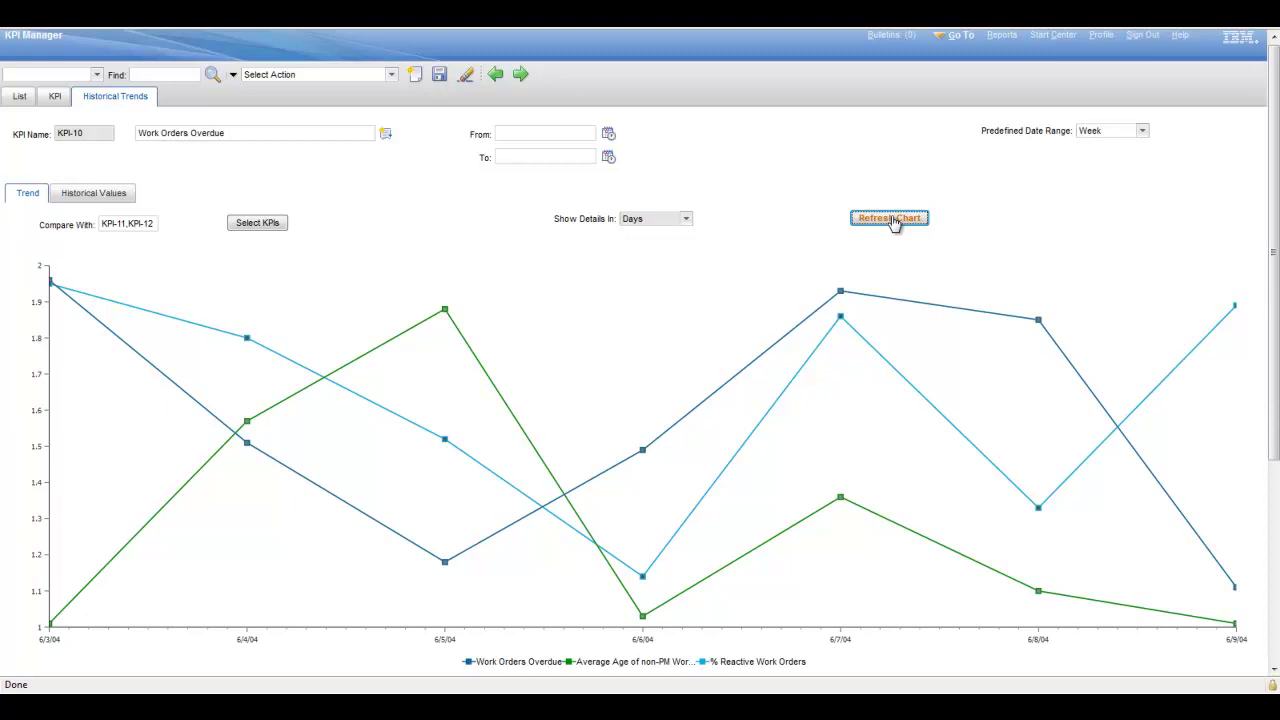
{"action": "left_click", "coordinate": [87, 193]}
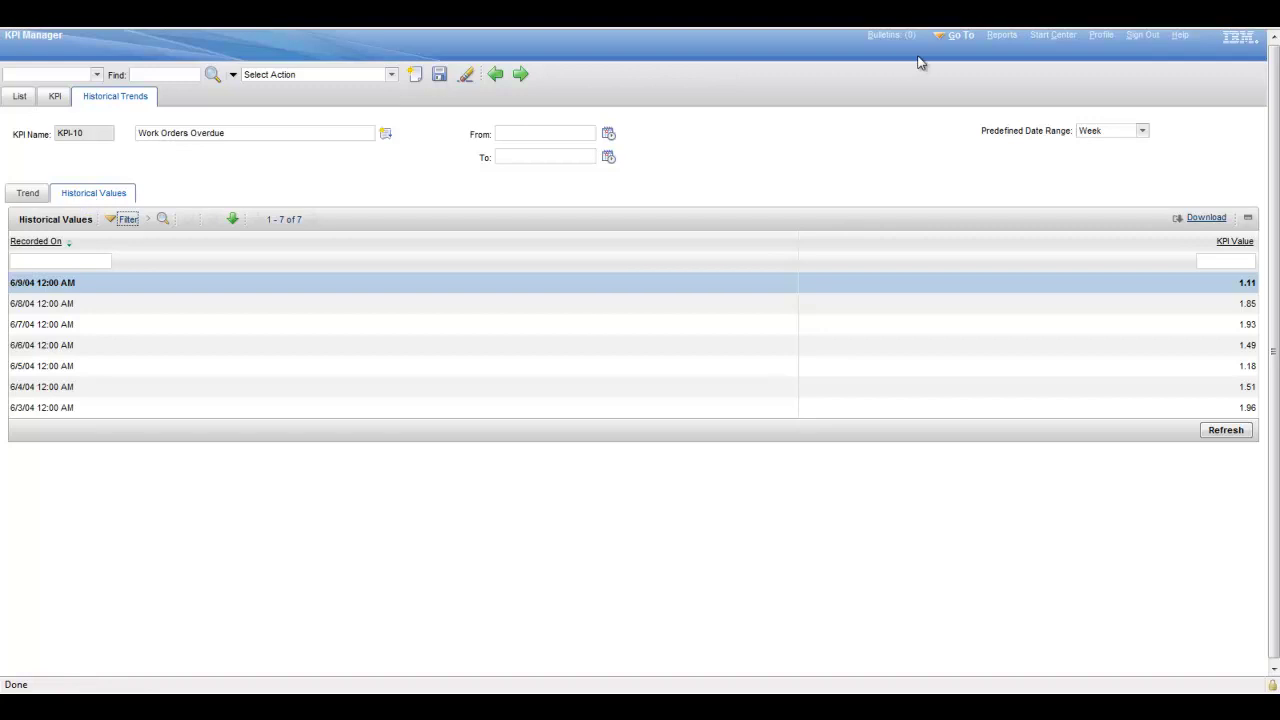
{"action": "left_click", "coordinate": [1045, 35]}
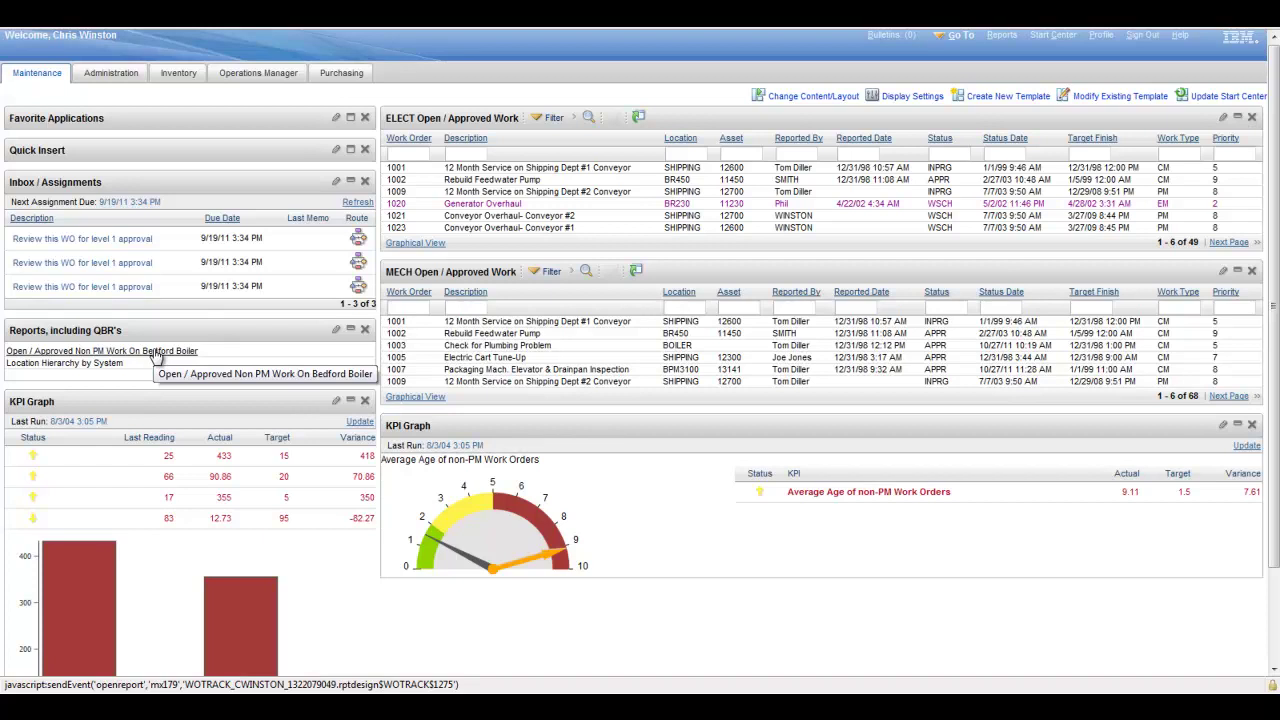
Step: Run the Location Hierarchy by System report for site BEDFORD, system PRIMARY, then return to the Start Center
{"action": "left_click", "coordinate": [103, 363]}
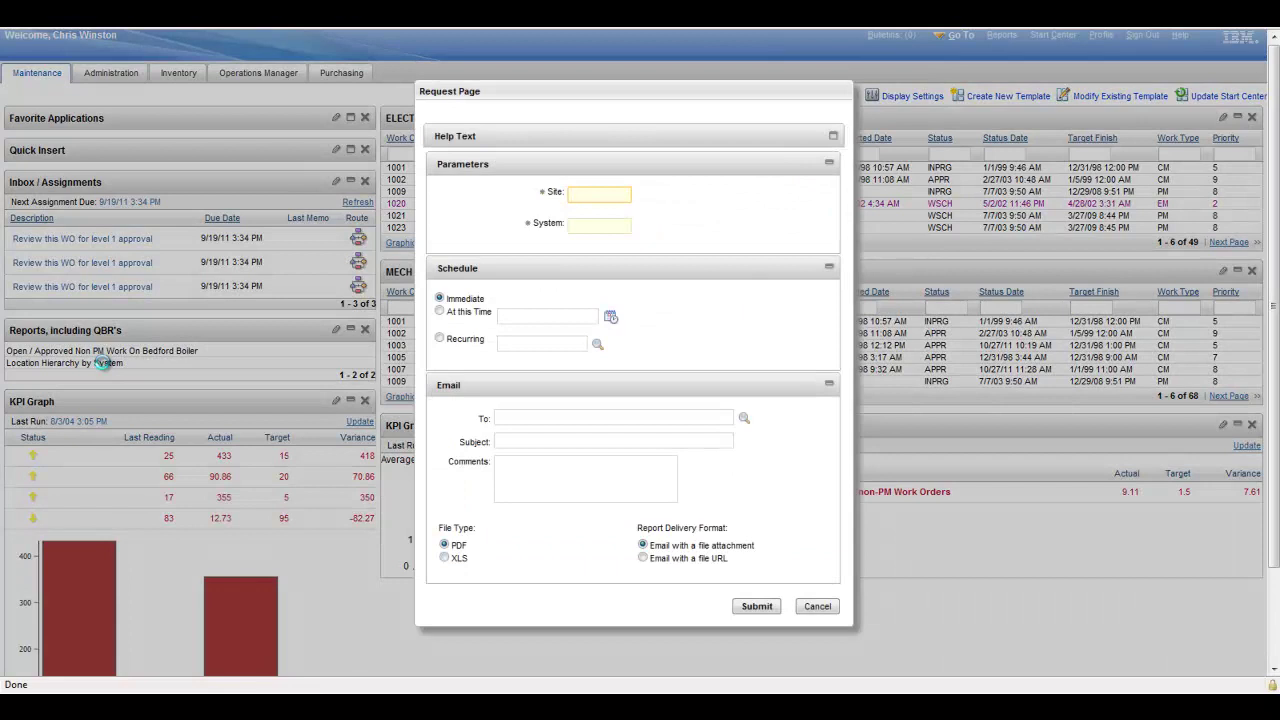
{"action": "type", "text": "bedford"}
{"action": "key", "text": "Tab"}
{"action": "type", "text": "primary"}
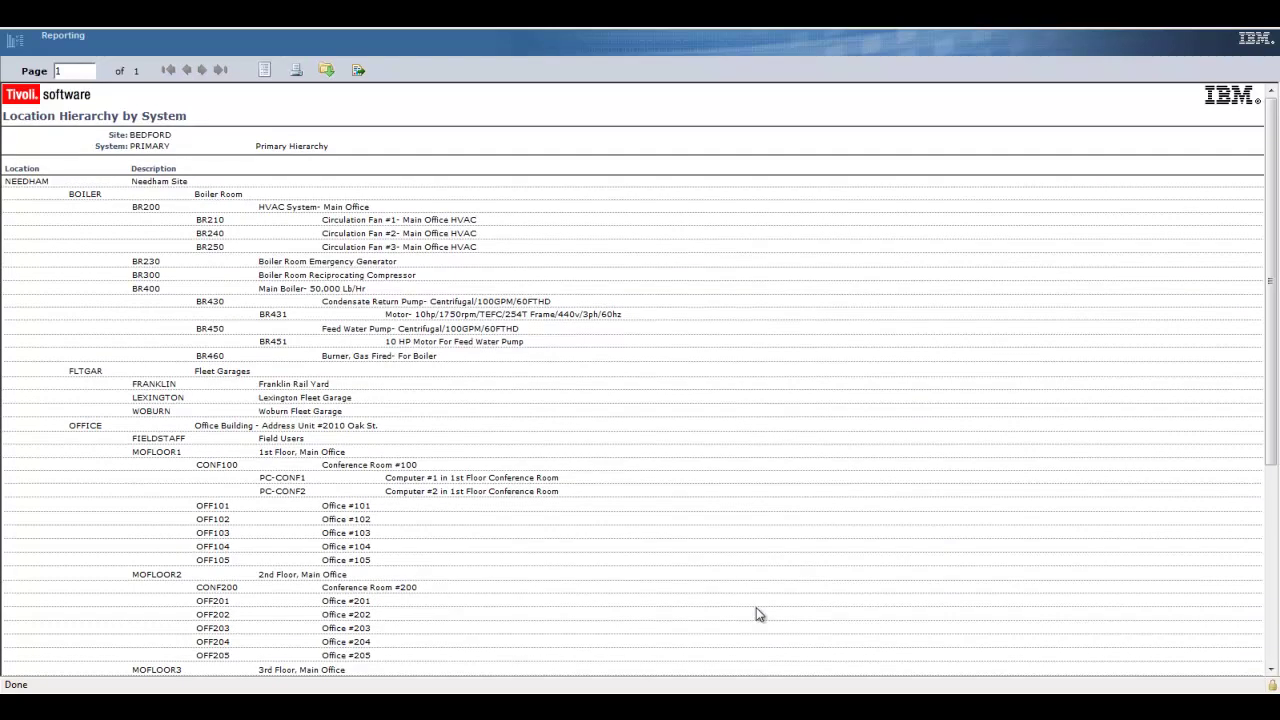
{"action": "left_click", "coordinate": [394, 28]}
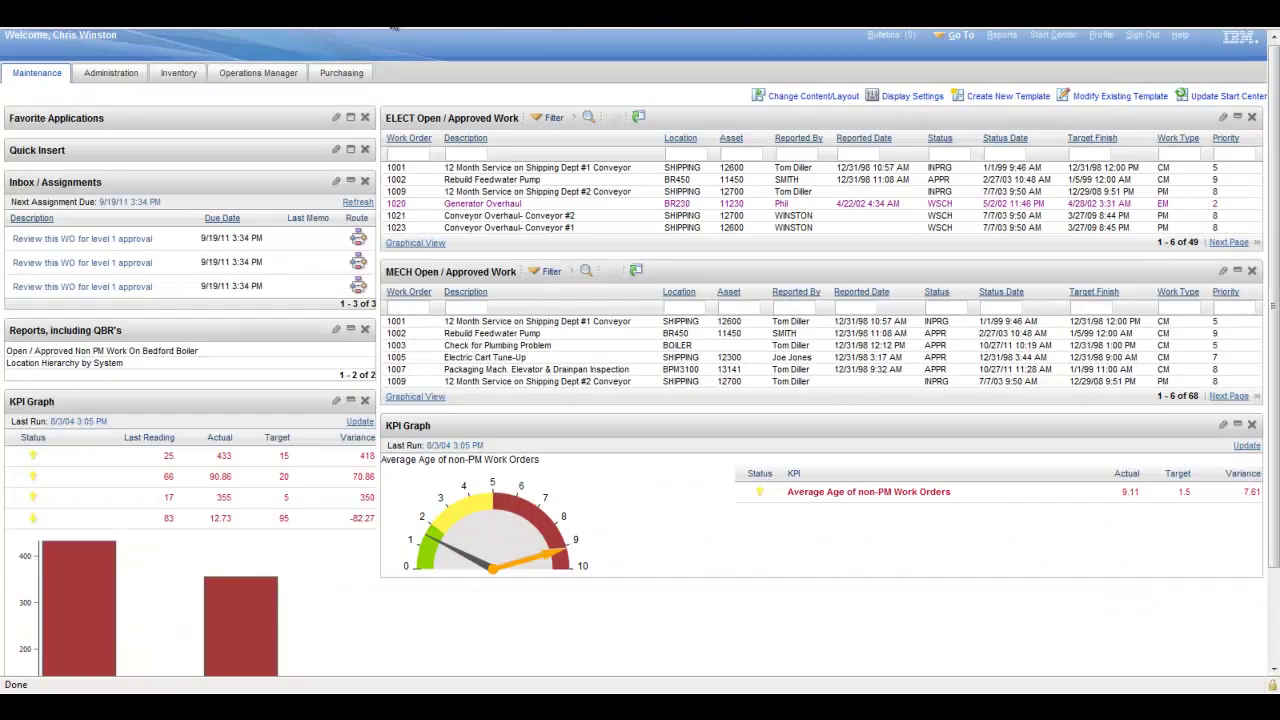
Step: Run the Open / Approved Non PM Work On Bedford Boiler report and inspect its saved where clause
{"action": "left_click", "coordinate": [141, 352]}
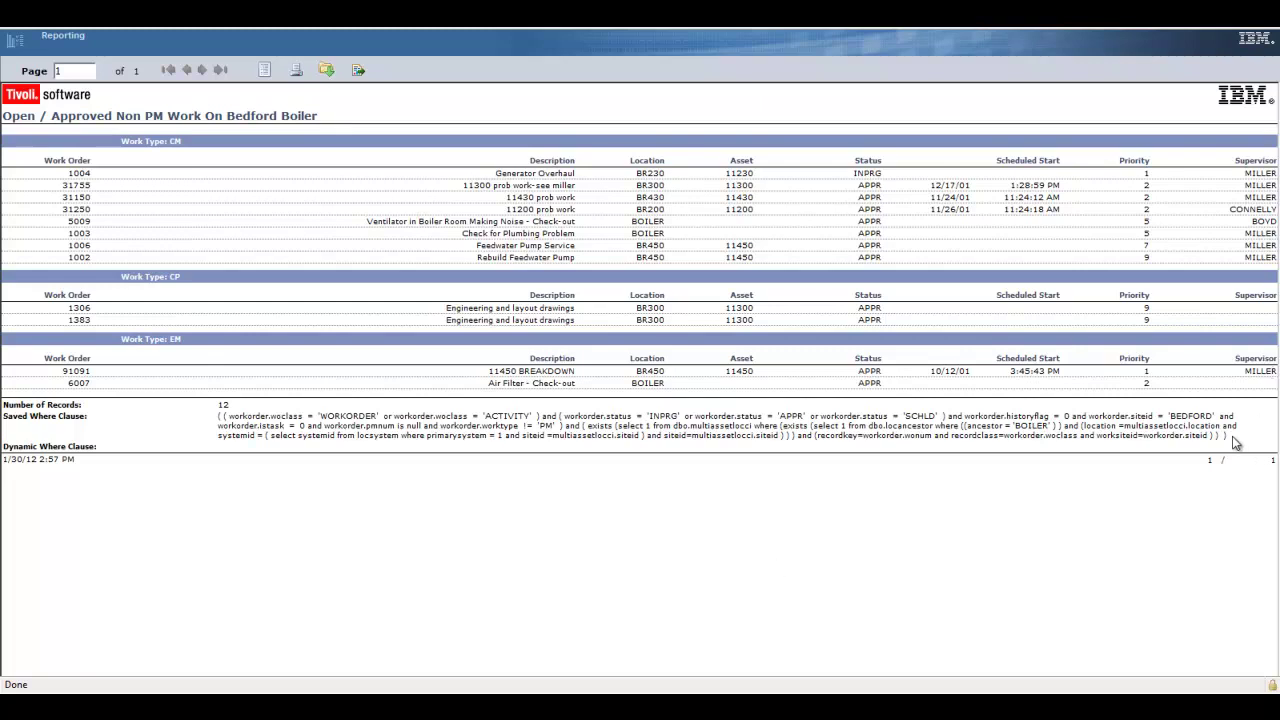
{"action": "left_click_drag", "start_coordinate": [1238, 440], "coordinate": [203, 422]}
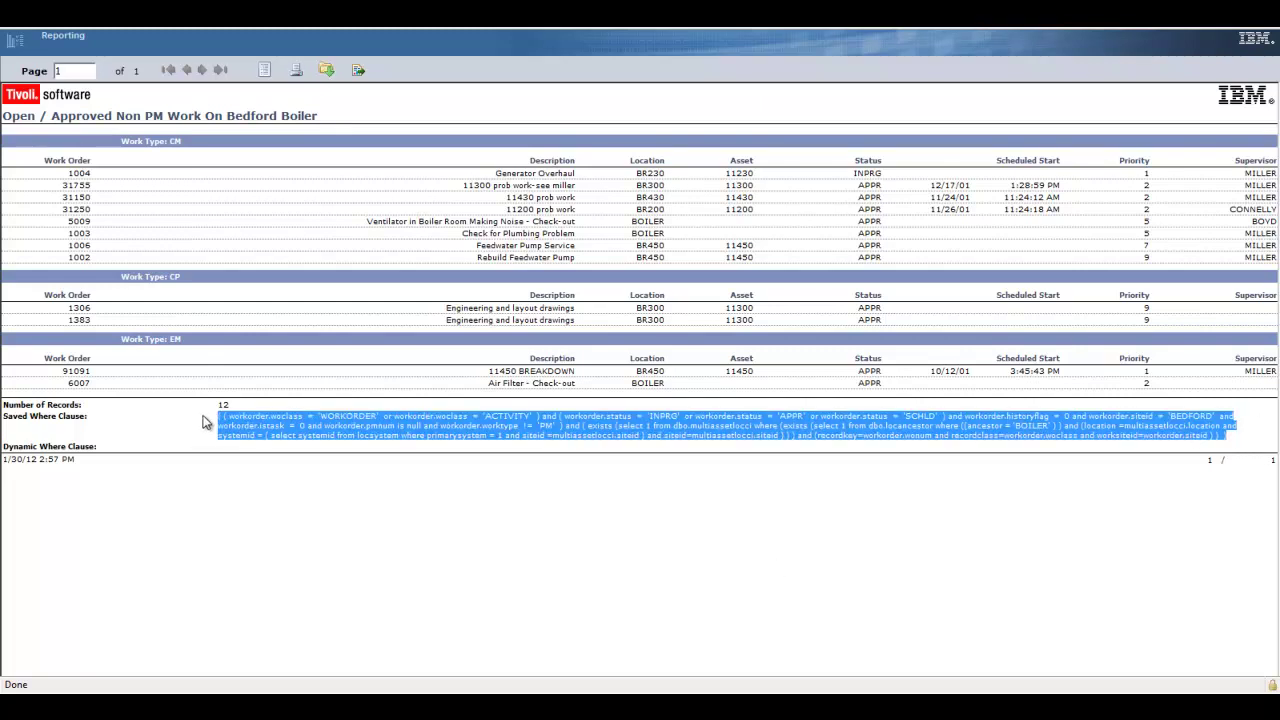
{"action": "left_click", "coordinate": [401, 416]}
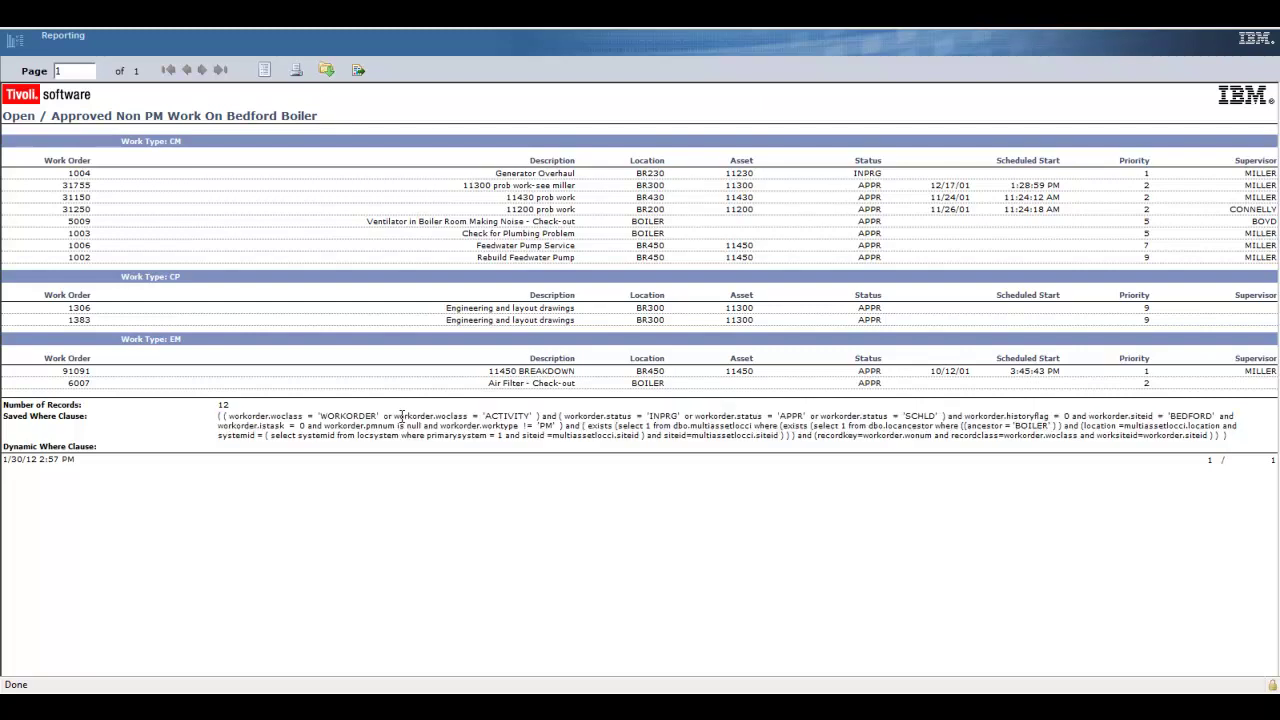